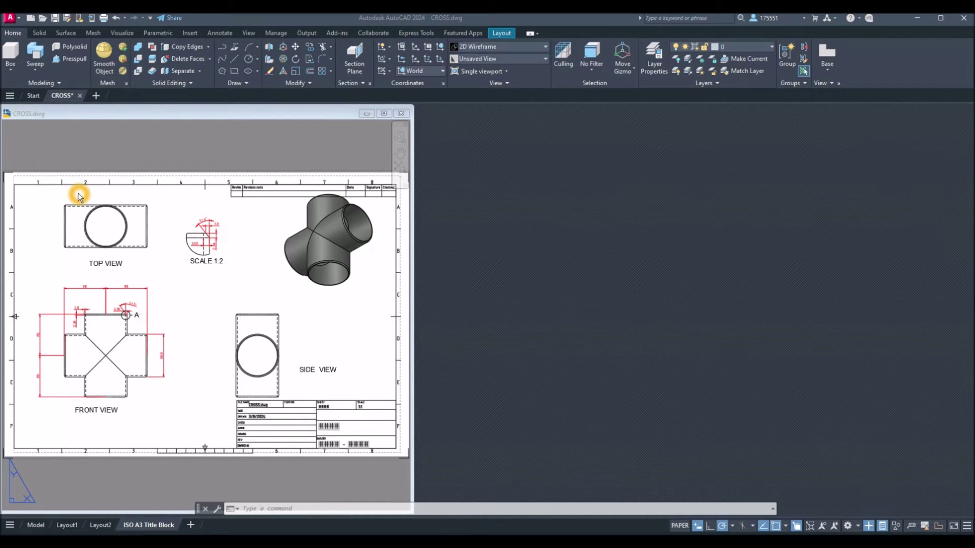
# Step: Create a new drawing from the acadiso3D template
pyautogui.click(19, 20)
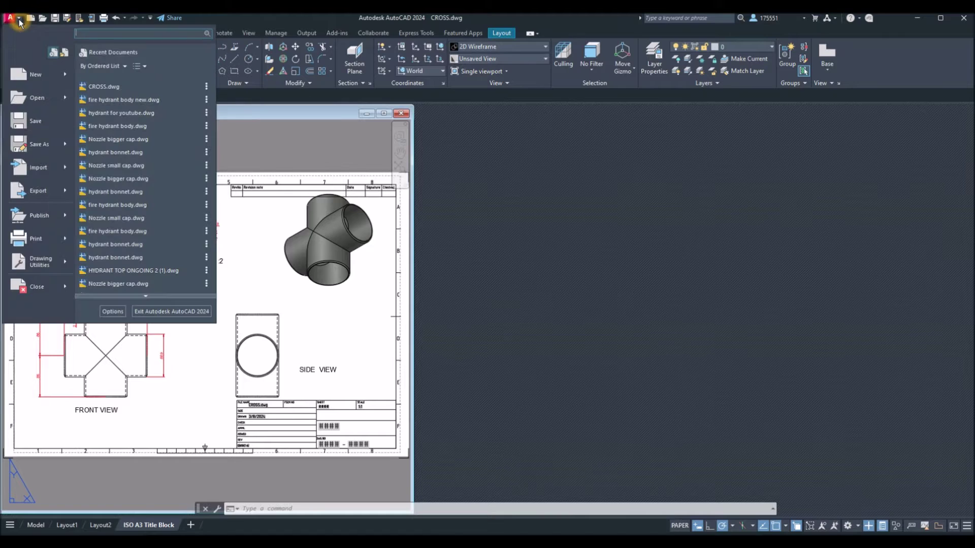
pyautogui.click(36, 81)
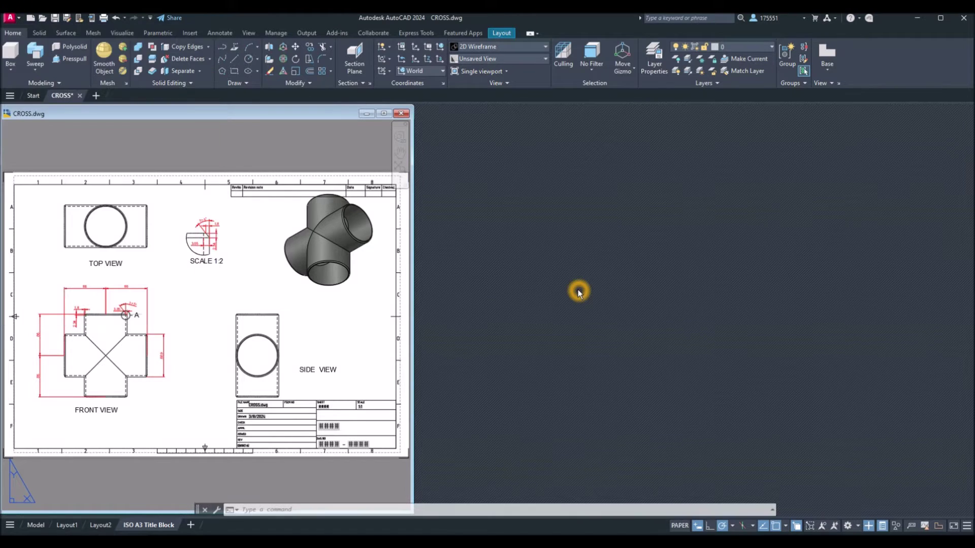
pyautogui.click(579, 291)
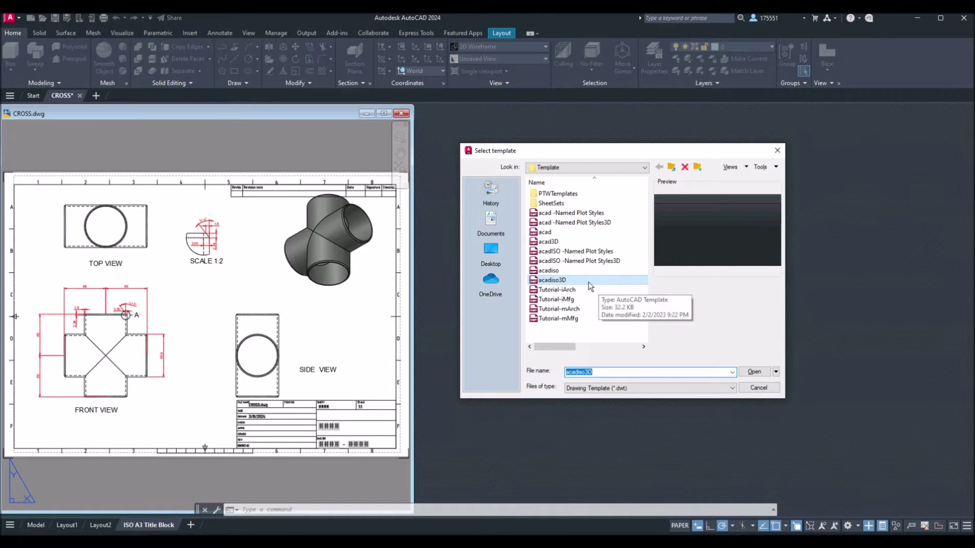
pyautogui.click(589, 286)
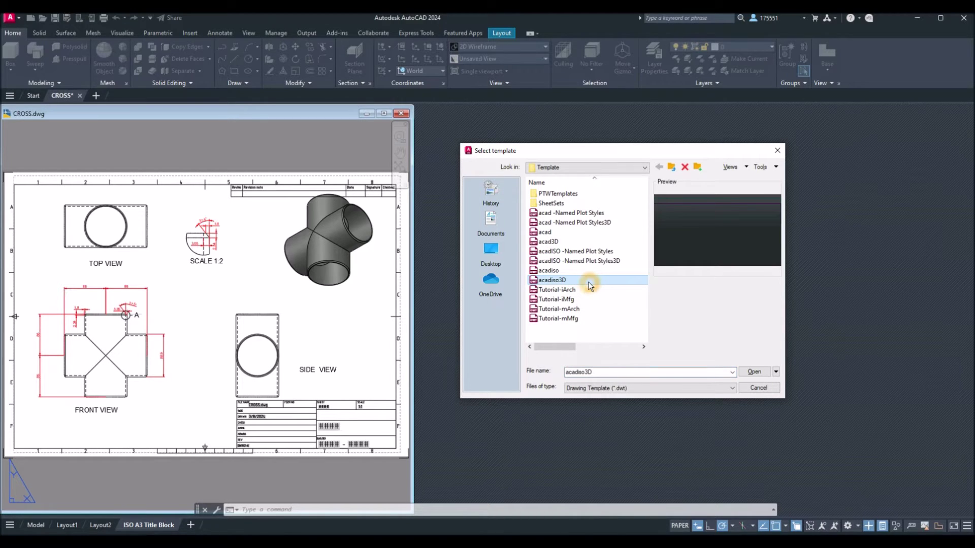
pyautogui.click(755, 372)
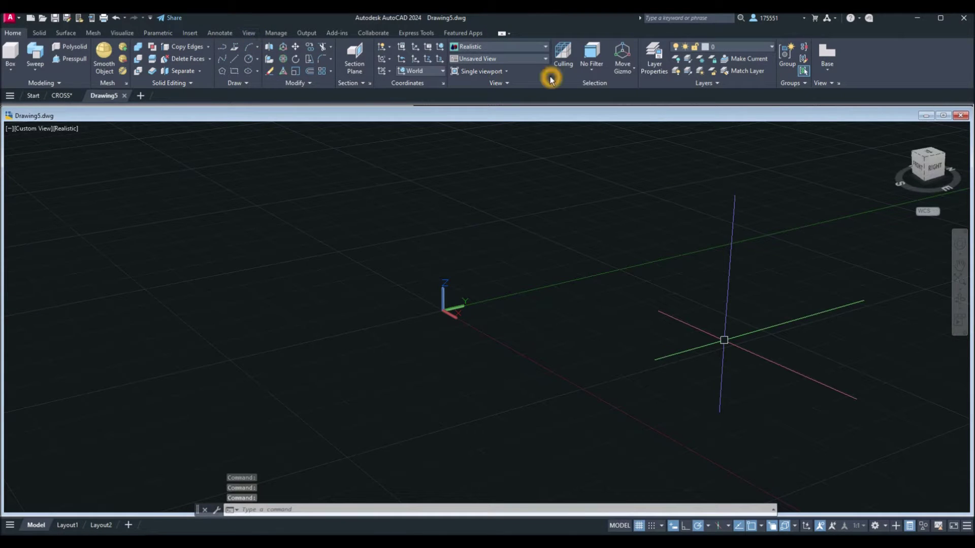
# Step: Tile the two drawing windows vertically, with CROSS.dwg on the left and the new drawing on the right
pyautogui.click(249, 34)
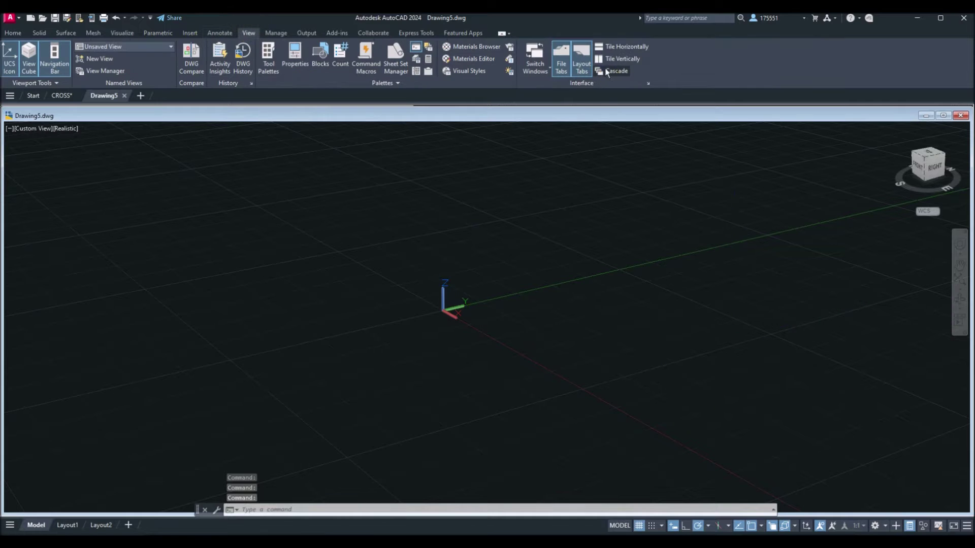
pyautogui.click(618, 59)
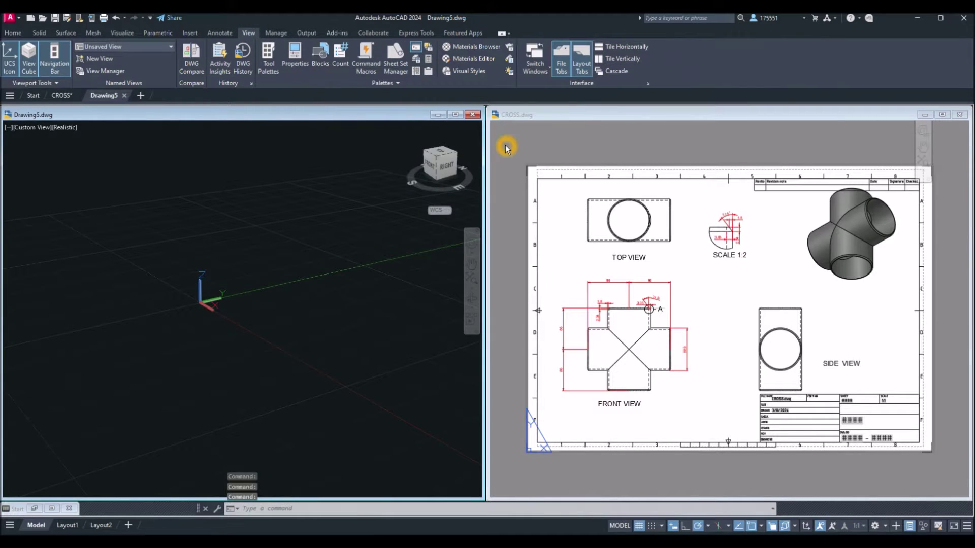
pyautogui.click(553, 119)
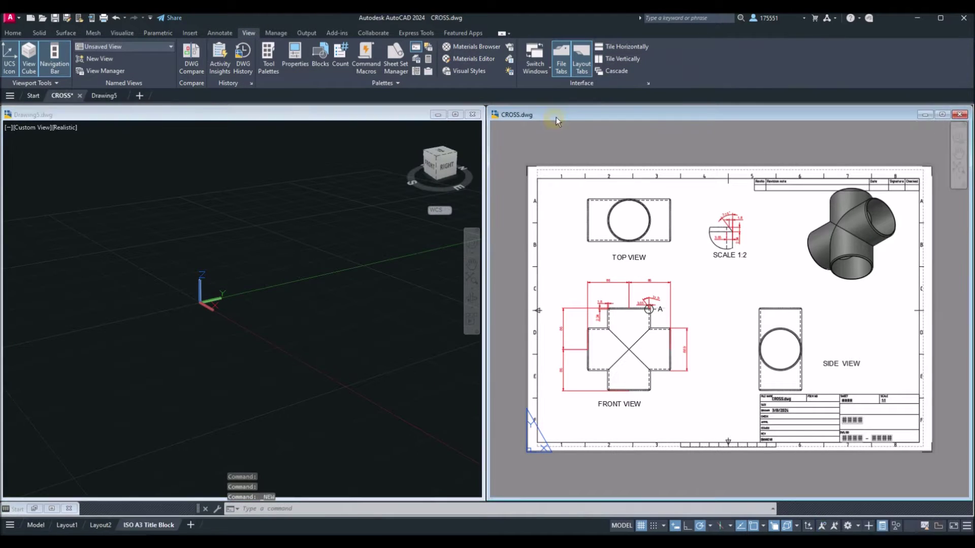
pyautogui.click(627, 60)
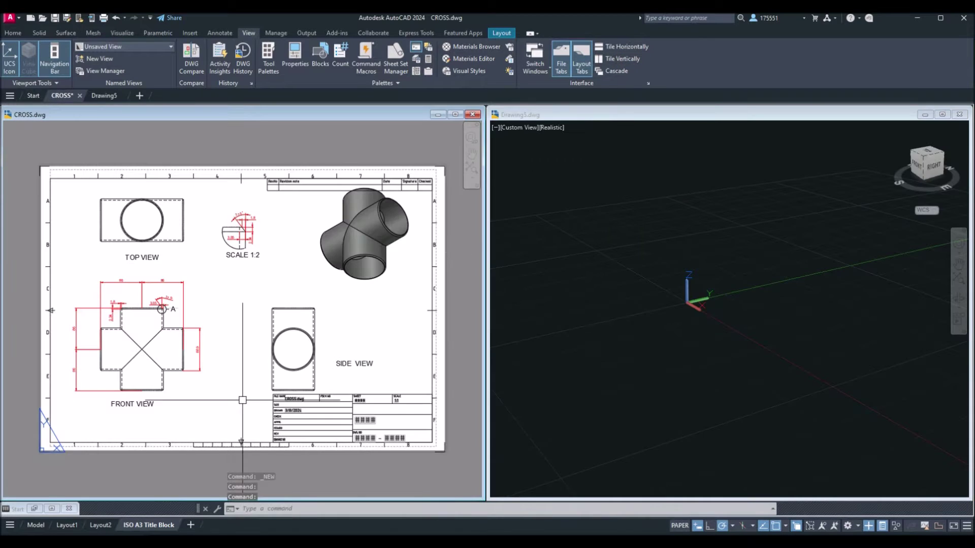
# Step: Extend the CROSS.dwg window downward, narrow it, and widen the new drawing's window to fill the gap beside it
pyautogui.moveTo(97, 498); pyautogui.dragTo(97, 514)
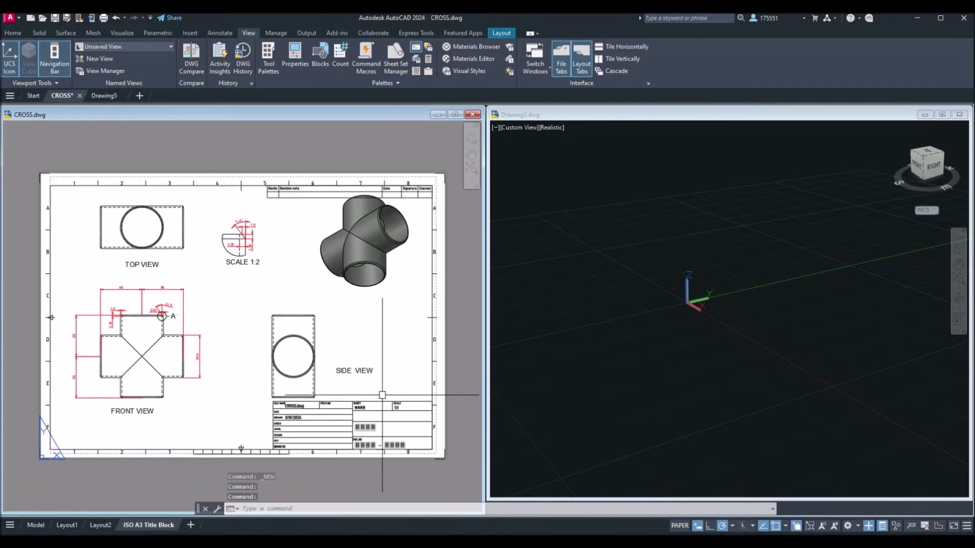
pyautogui.moveTo(482, 392); pyautogui.dragTo(406, 394)
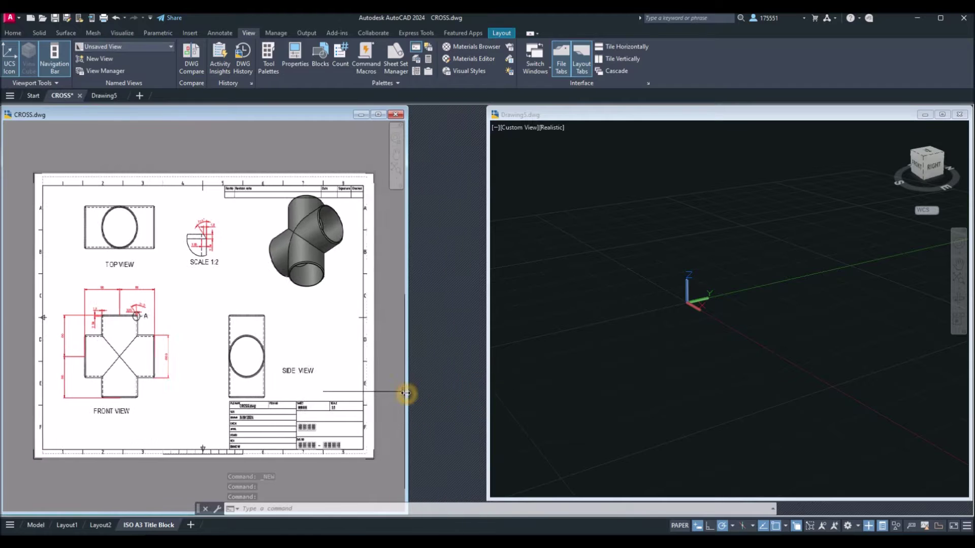
pyautogui.click(535, 358)
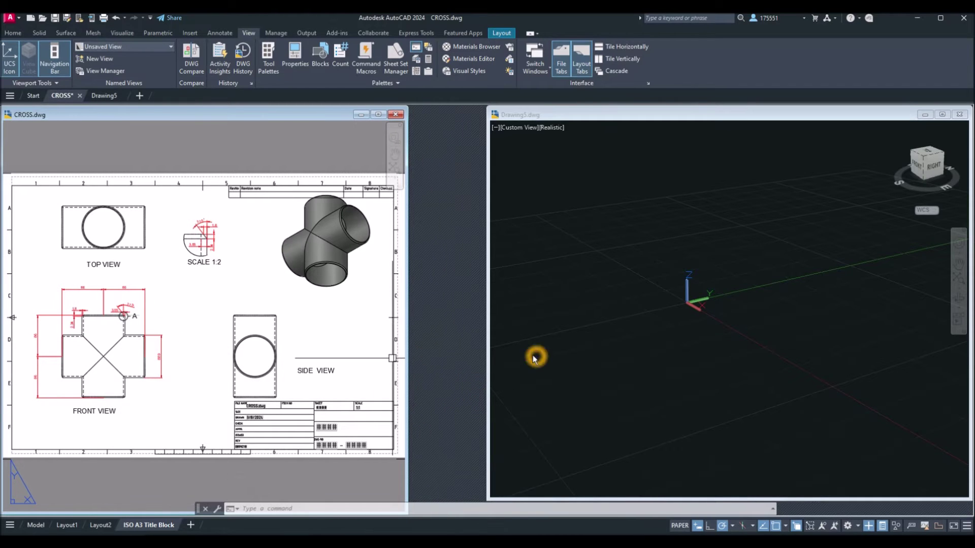
pyautogui.moveTo(491, 363); pyautogui.dragTo(416, 363)
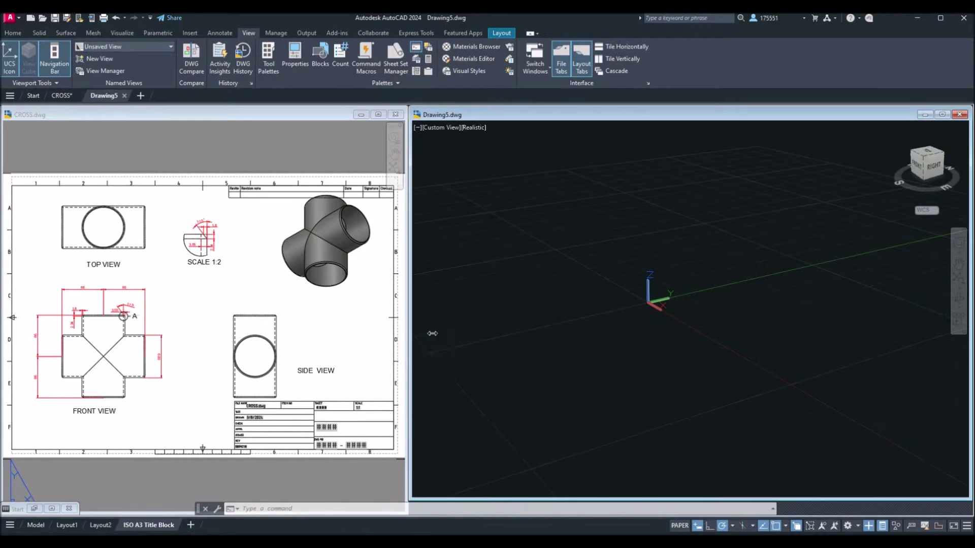
# Step: Set the new drawing to the Front view with parallel projection, and stretch its window to the full available size
pyautogui.click(447, 131)
pyautogui.click(478, 194)
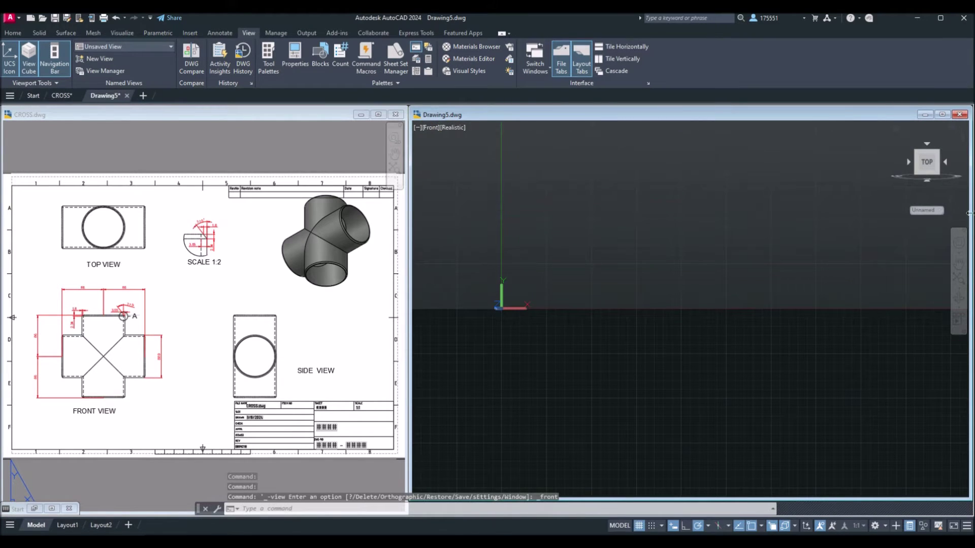
pyautogui.moveTo(969, 213); pyautogui.dragTo(900, 208)
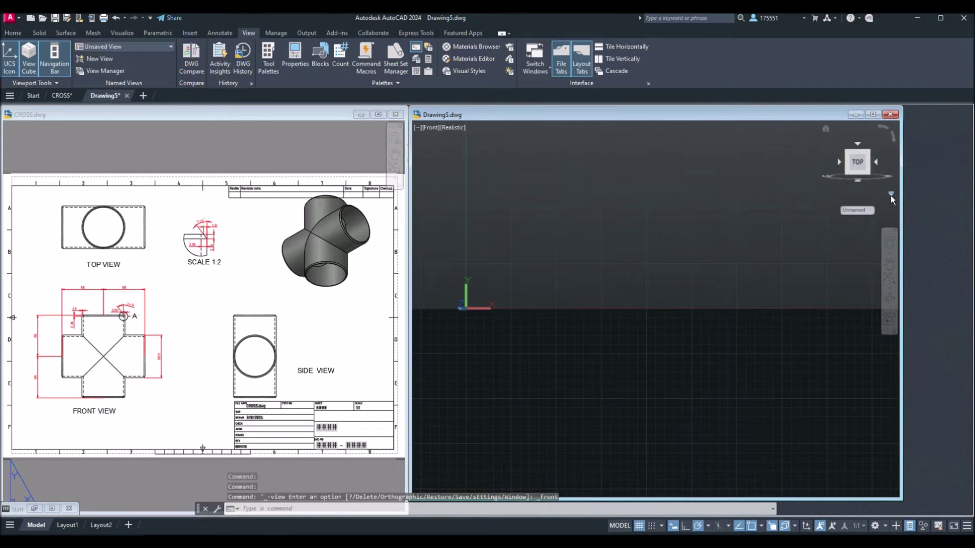
pyautogui.click(891, 195)
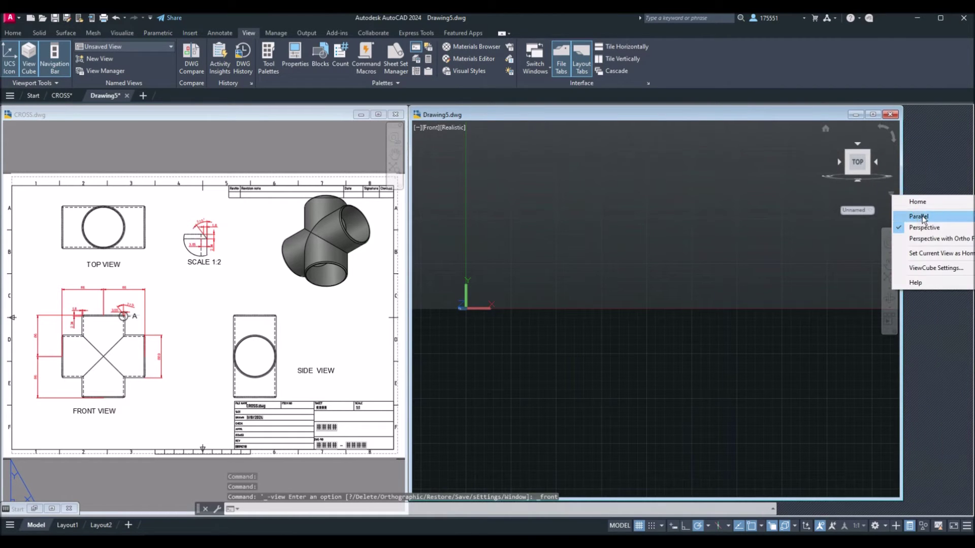
pyautogui.click(922, 217)
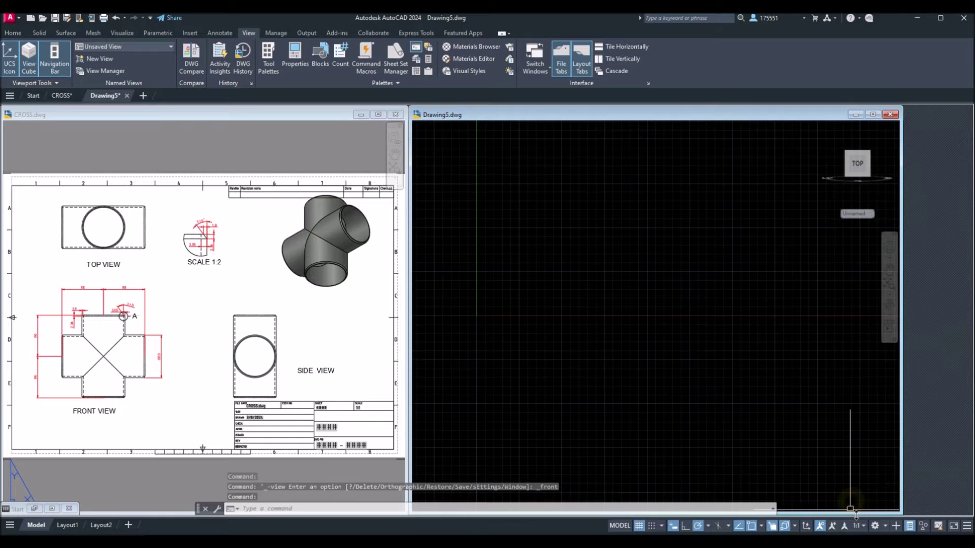
pyautogui.moveTo(902, 421); pyautogui.dragTo(969, 421)
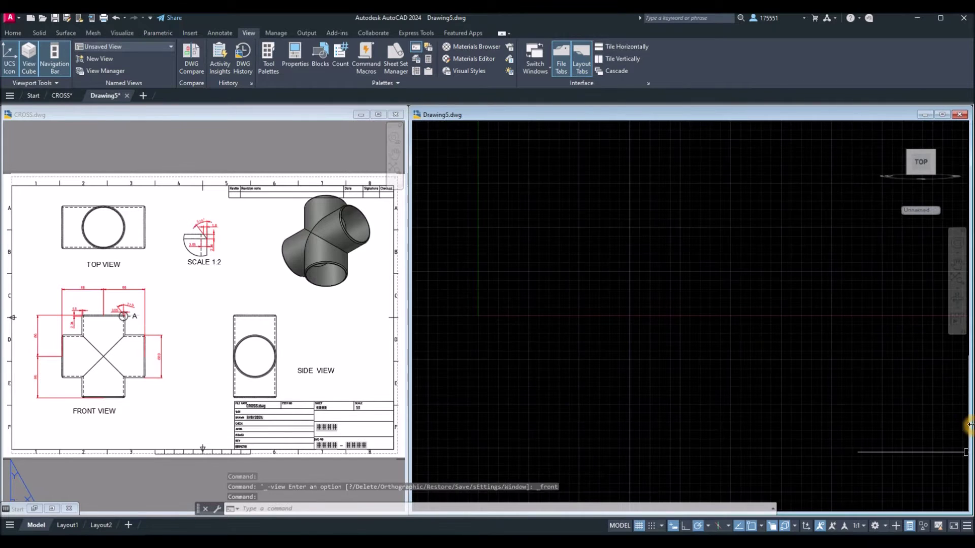
# Step: Examine the dimensioned front view of the cross fitting in CROSS.dwg at a readable size
pyautogui.click(27, 396)
pyautogui.scroll(-2, 94, 340)
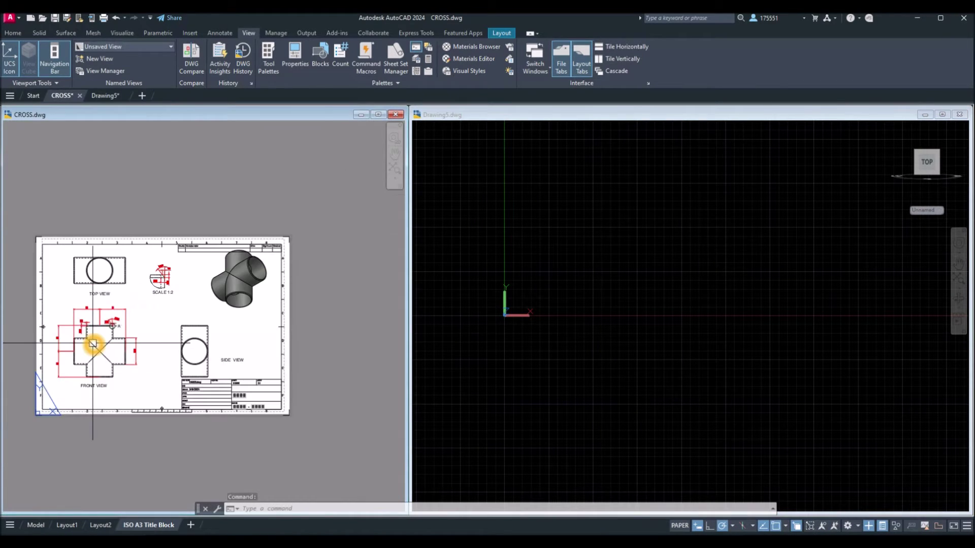
pyautogui.scroll(5, 93, 344)
pyautogui.scroll(2, 93, 344)
pyautogui.moveTo(92, 342); pyautogui.dragTo(187, 346, button='middle')
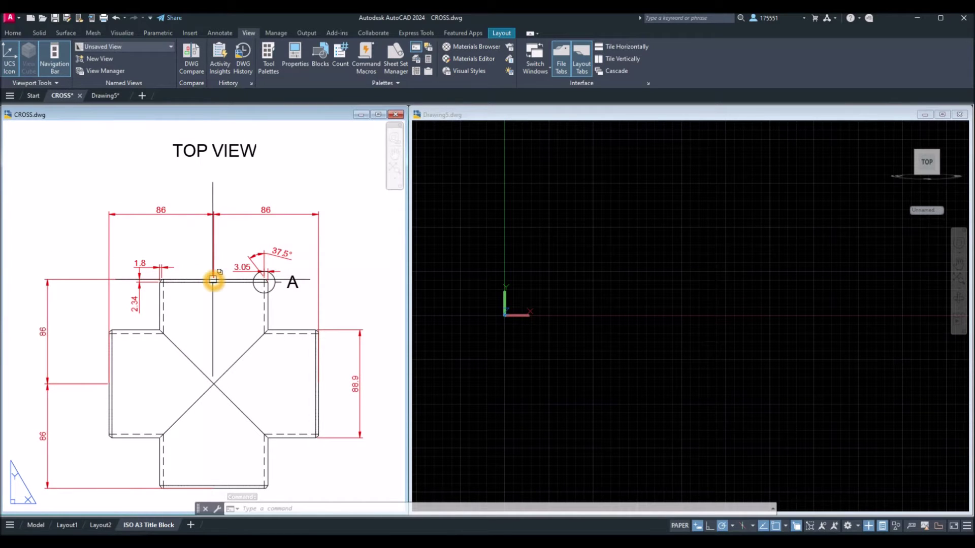
# Step: Draw a vertical line 86 units long upward in the new drawing with Ortho mode on
pyautogui.click(726, 328)
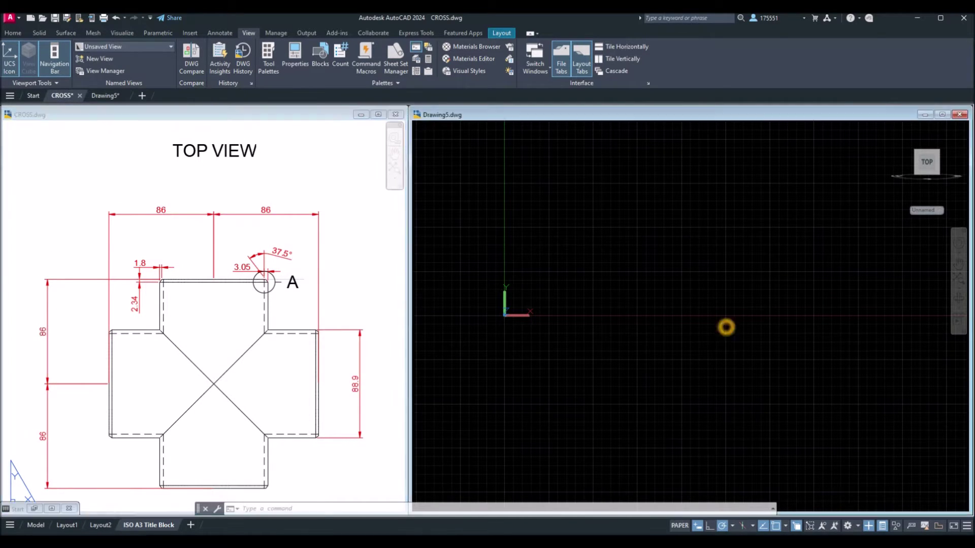
pyautogui.moveTo(677, 328); pyautogui.dragTo(637, 404, button='middle')
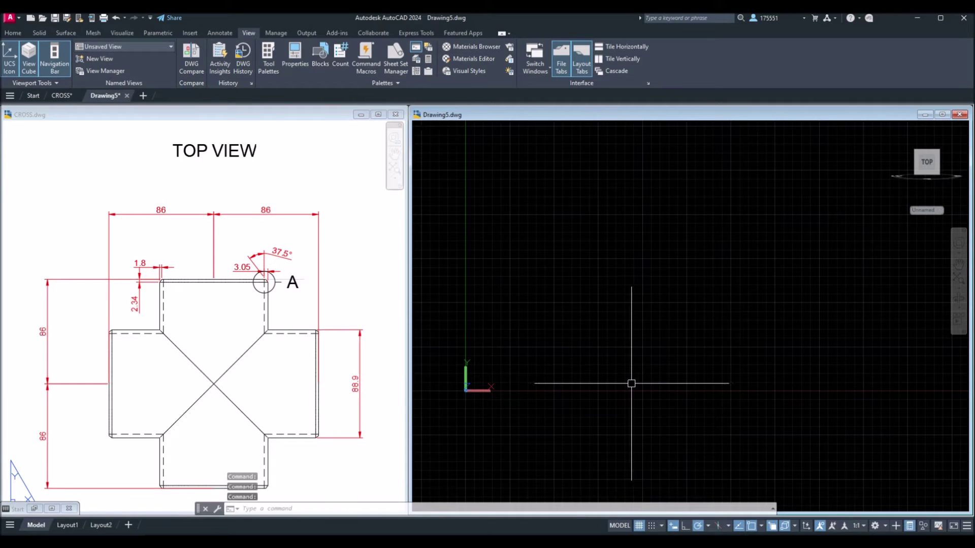
pyautogui.write('l')
pyautogui.press('Return')
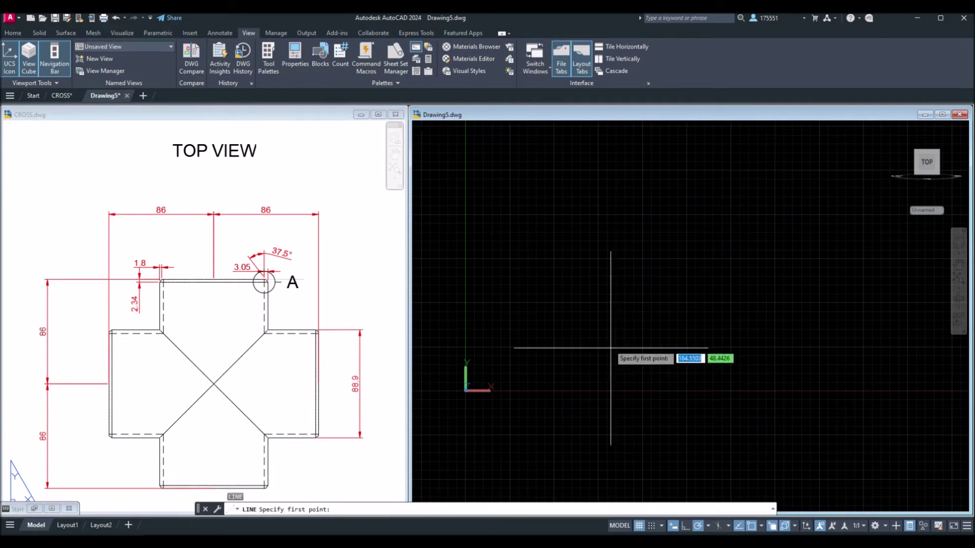
pyautogui.click(609, 287)
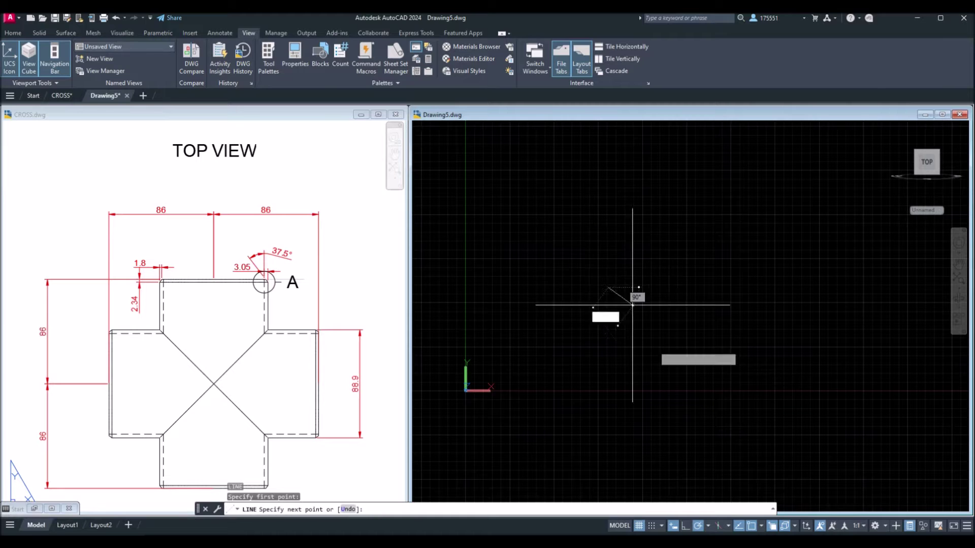
pyautogui.click(685, 526)
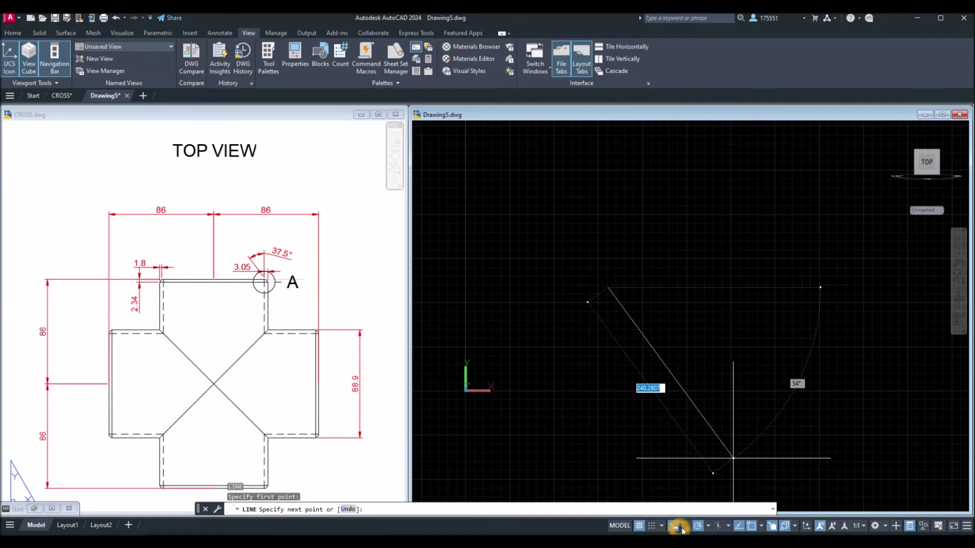
pyautogui.click(686, 527)
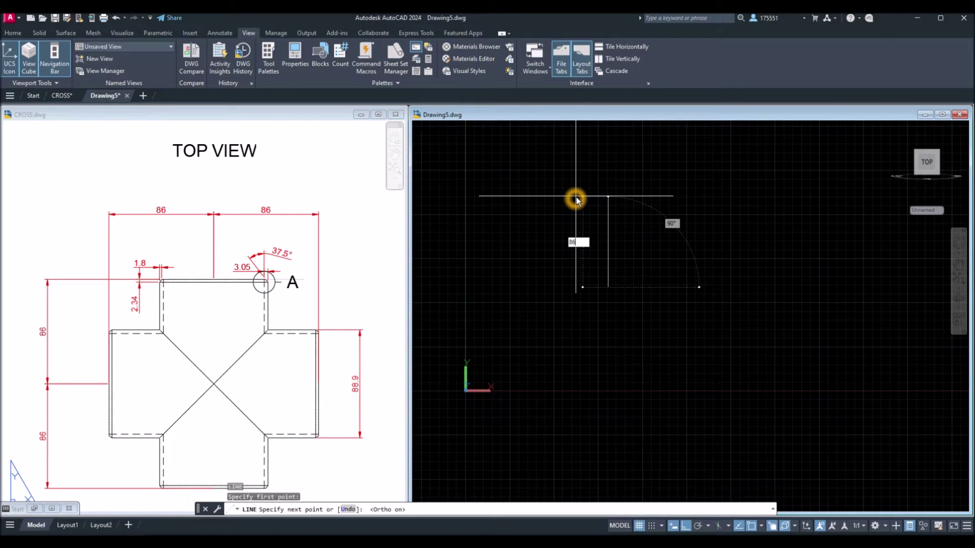
pyautogui.press('Return')
pyautogui.rightClick(643, 197)
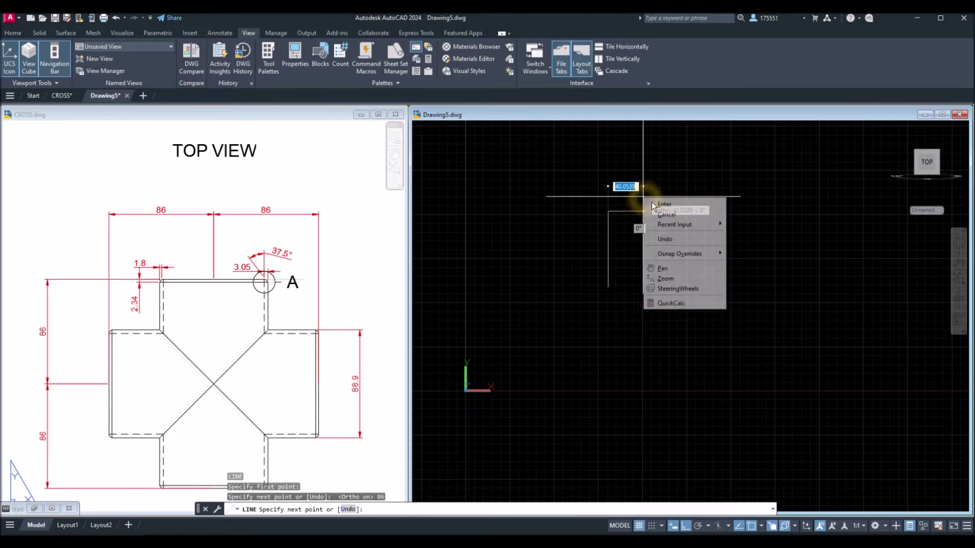
pyautogui.click(659, 205)
# Step: Copy the vertical line downward from its upper endpoint to its lower endpoint, so the copy continues directly below it
pyautogui.click(608, 220)
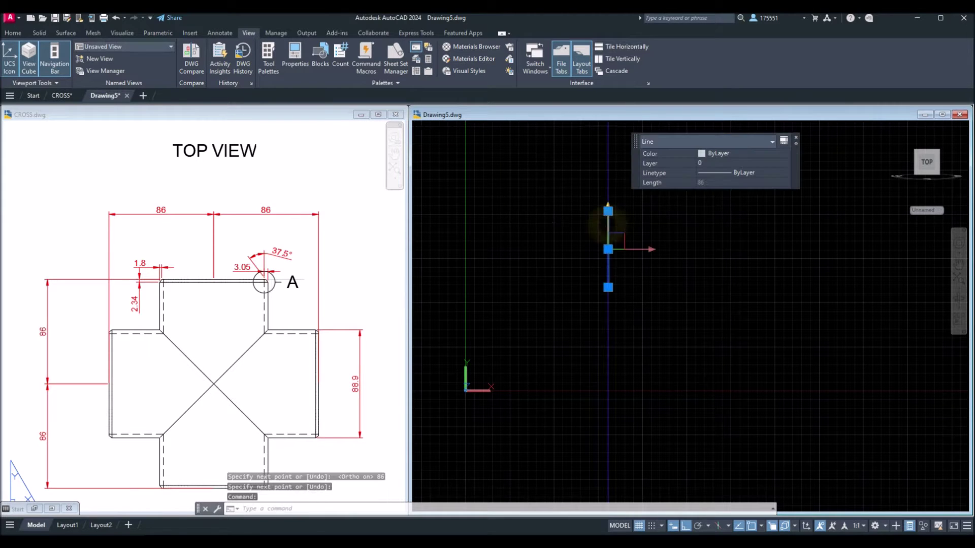
pyautogui.rightClick(652, 205)
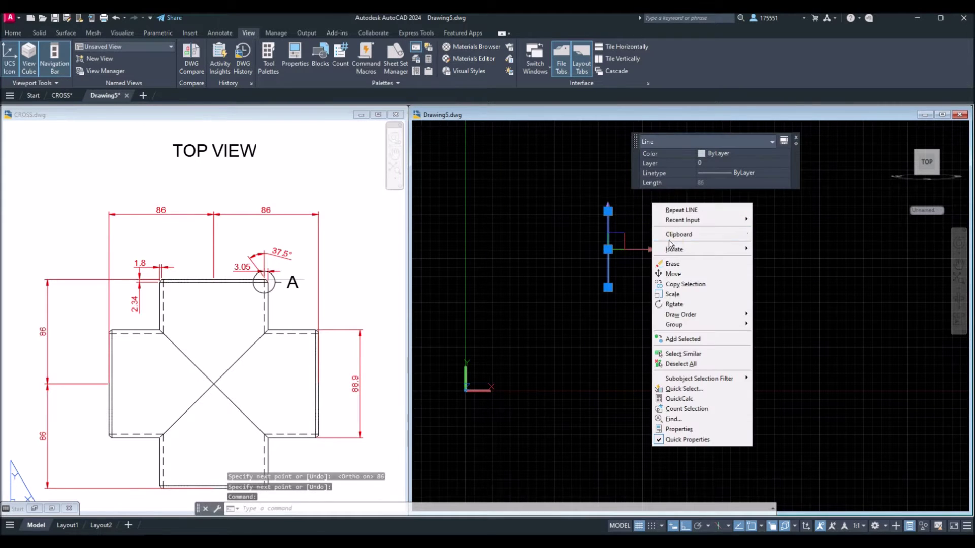
pyautogui.click(675, 283)
pyautogui.click(609, 212)
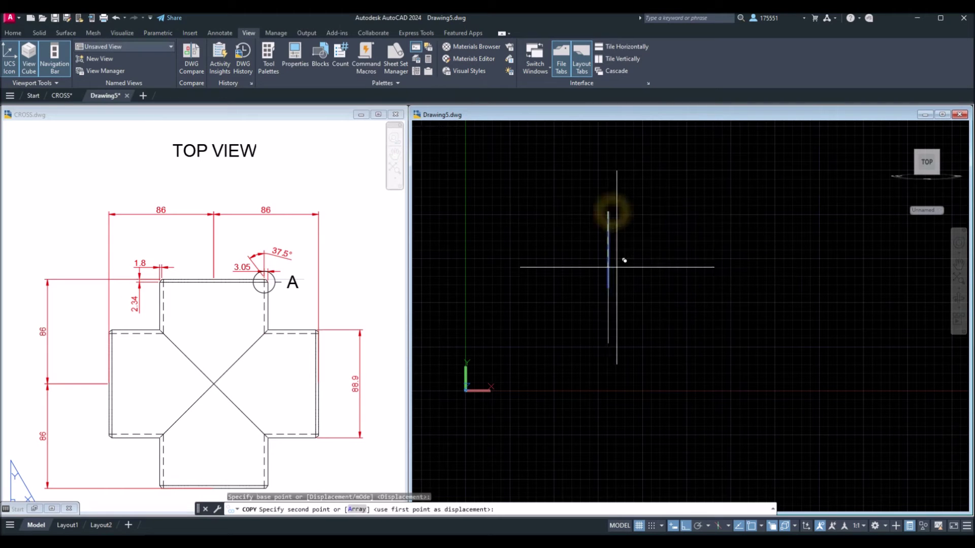
pyautogui.click(630, 278)
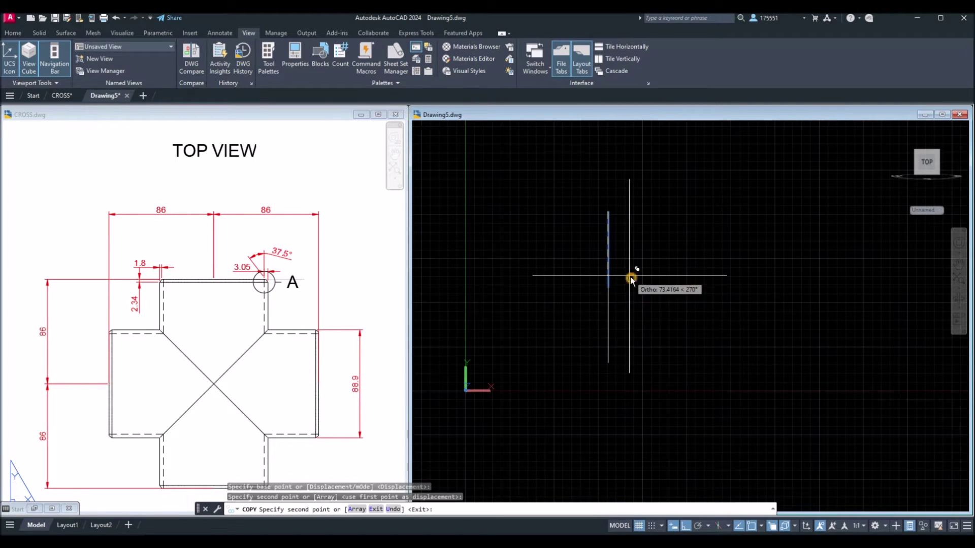
pyautogui.rightClick(630, 278)
pyautogui.click(647, 287)
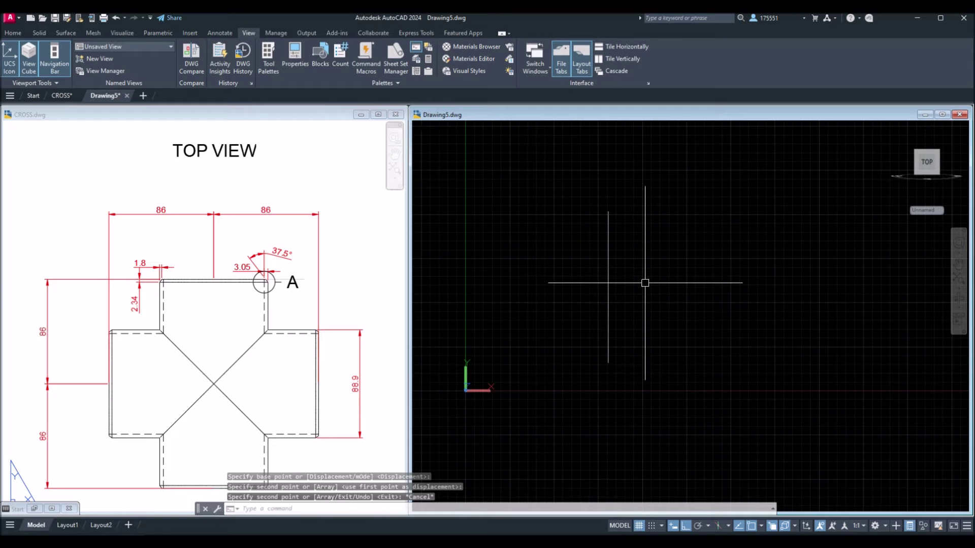
# Step: Draw a horizontal line 86 units long to the right from the point where the two vertical lines meet
pyautogui.write('l')
pyautogui.press('Return')
pyautogui.click(612, 287)
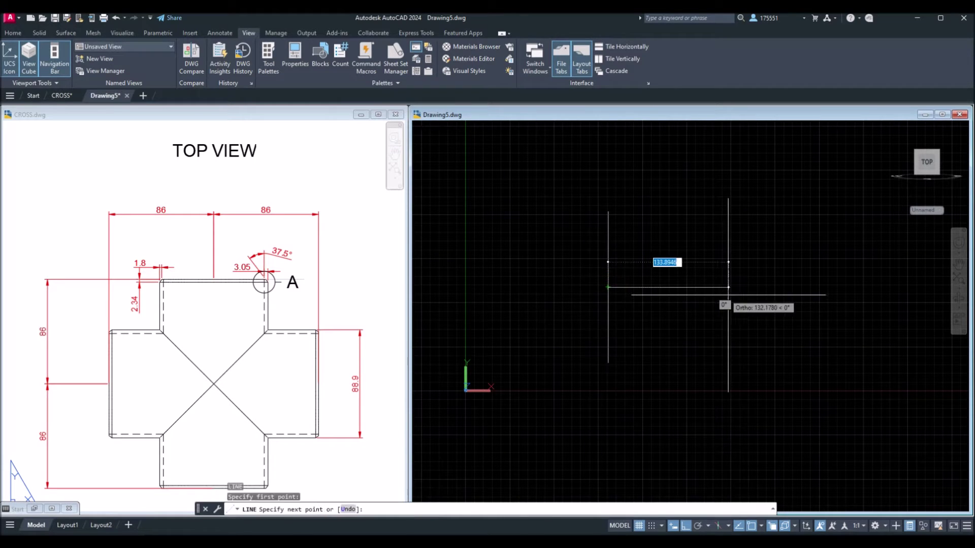
pyautogui.write('8')
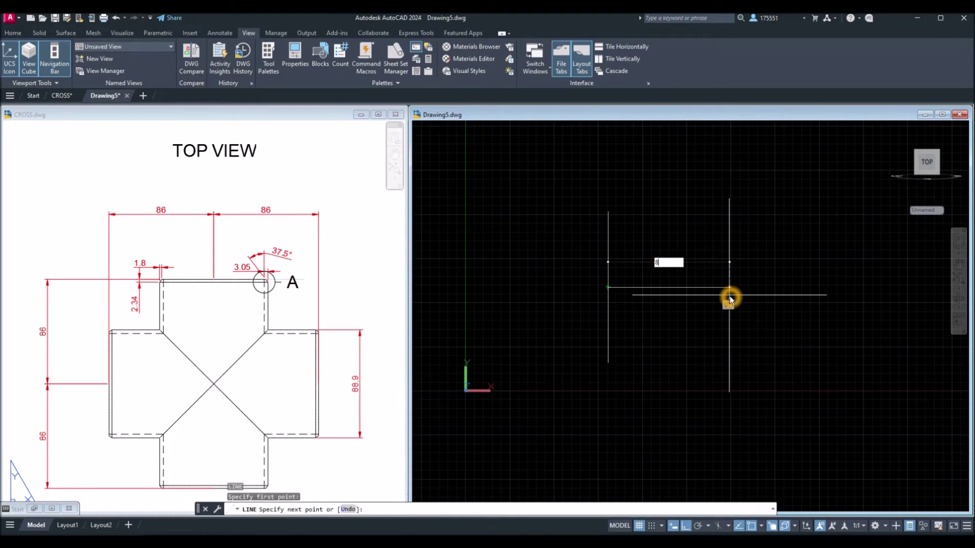
pyautogui.write('6')
pyautogui.press('Return')
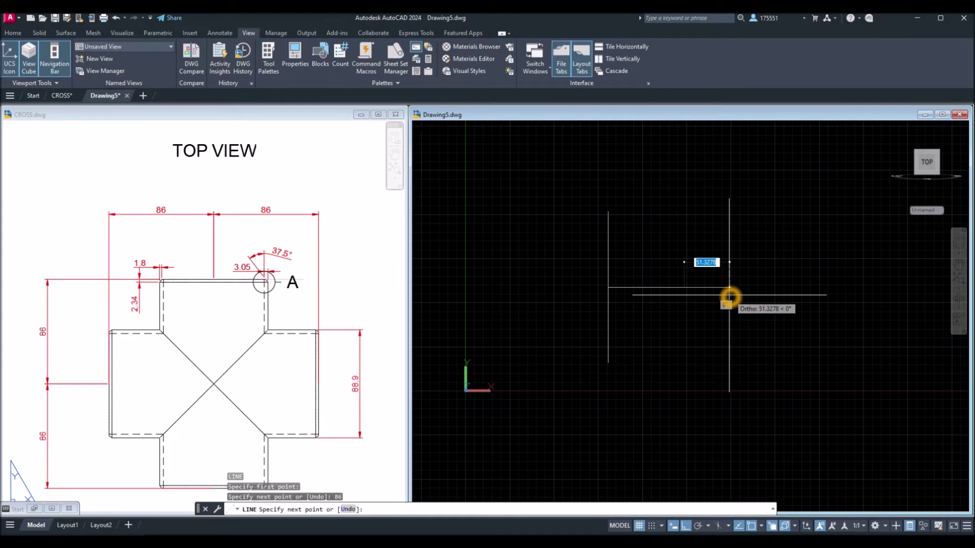
# Step: Finish the horizontal line and check the left-hand width dimension in the CROSS.dwg top view before returning to the new drawing
pyautogui.rightClick(646, 303)
pyautogui.click(660, 311)
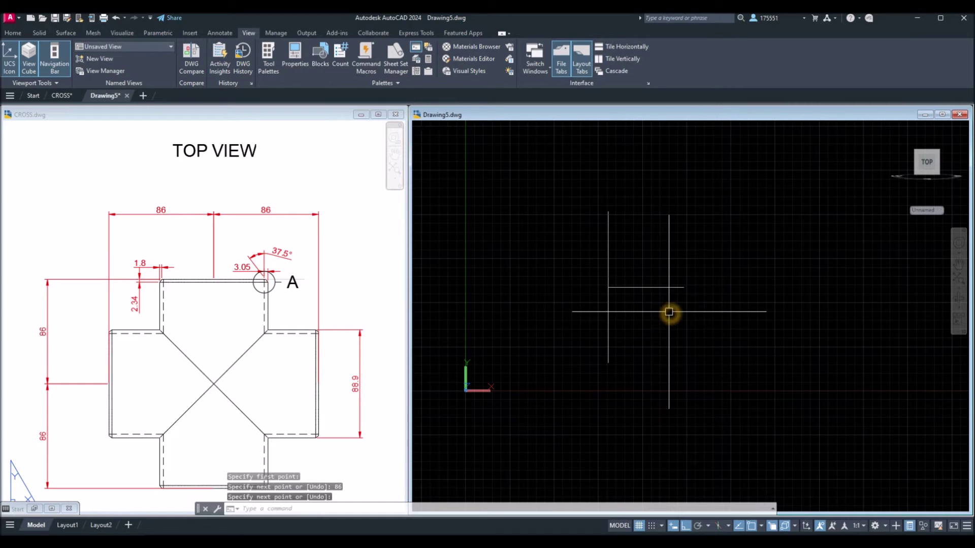
pyautogui.click(170, 338)
pyautogui.click(172, 212)
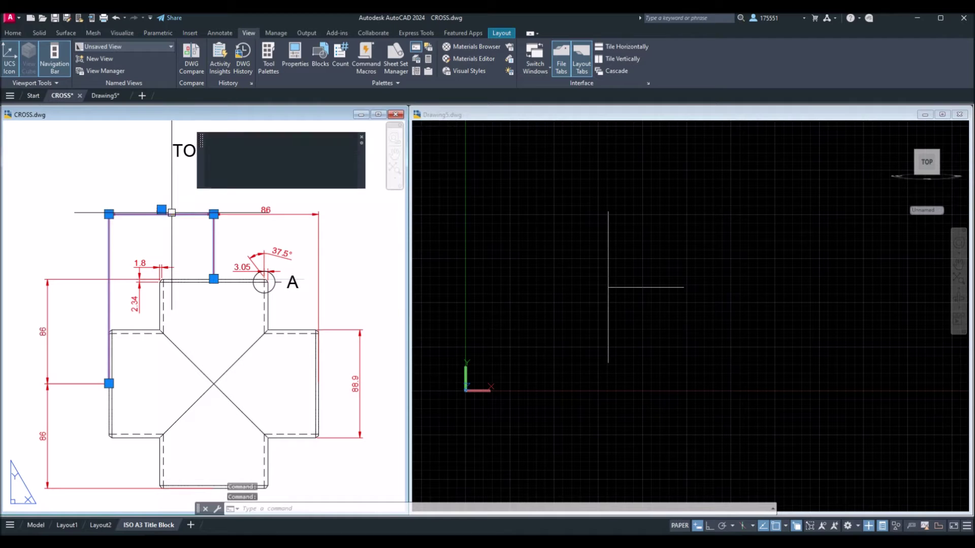
pyautogui.press('Escape')
pyautogui.click(739, 267)
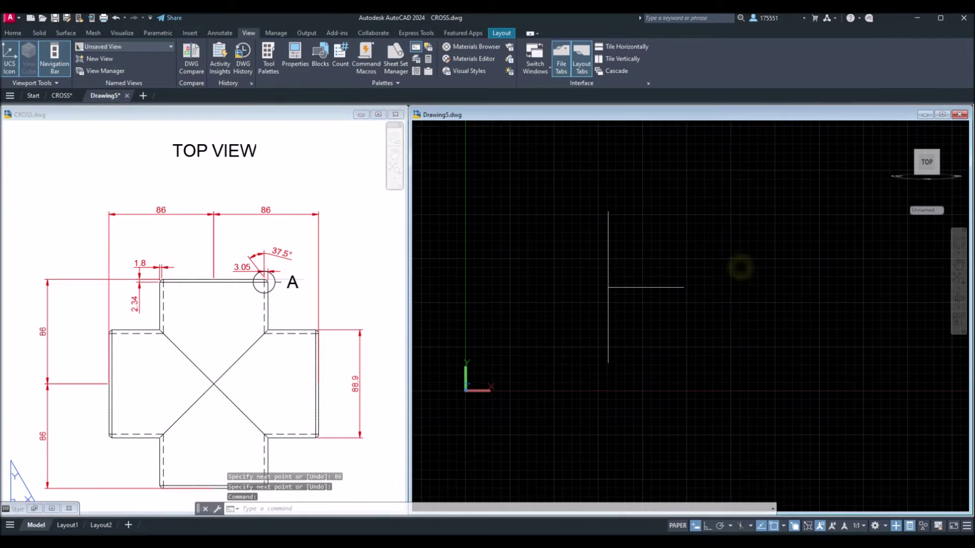
# Step: Copy the horizontal line leftward from its right endpoint to its left endpoint, so the copy continues directly beyond the vertical lines
pyautogui.click(665, 288)
pyautogui.rightClick(657, 221)
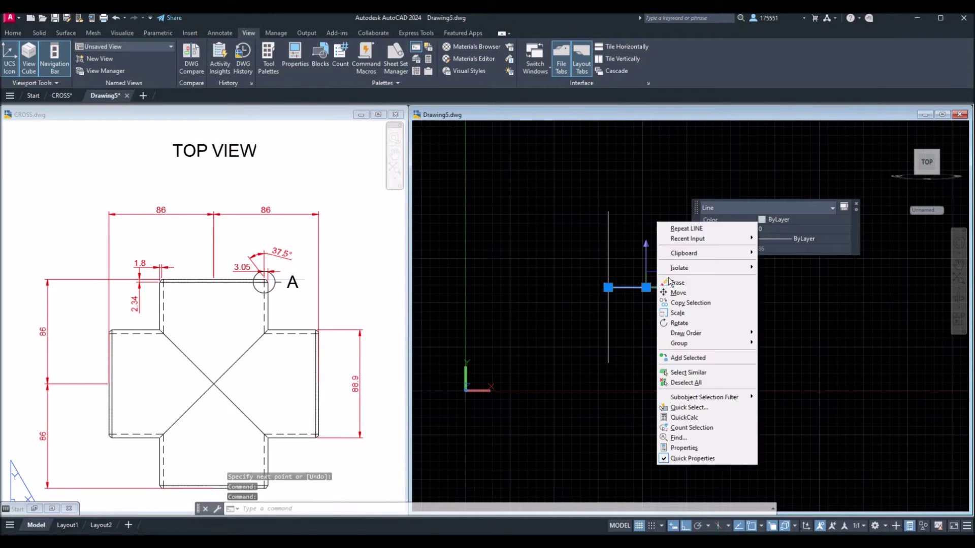
pyautogui.click(686, 302)
pyautogui.click(686, 288)
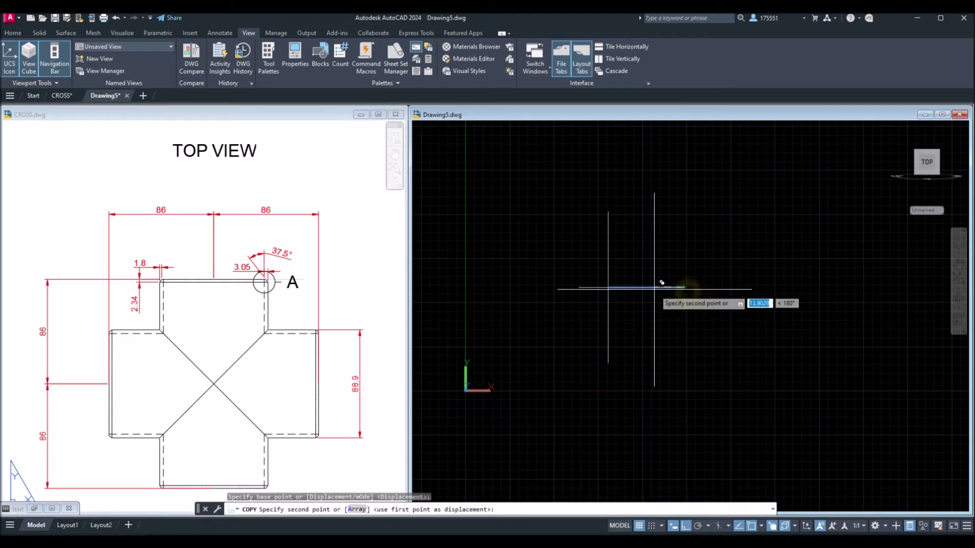
pyautogui.click(615, 288)
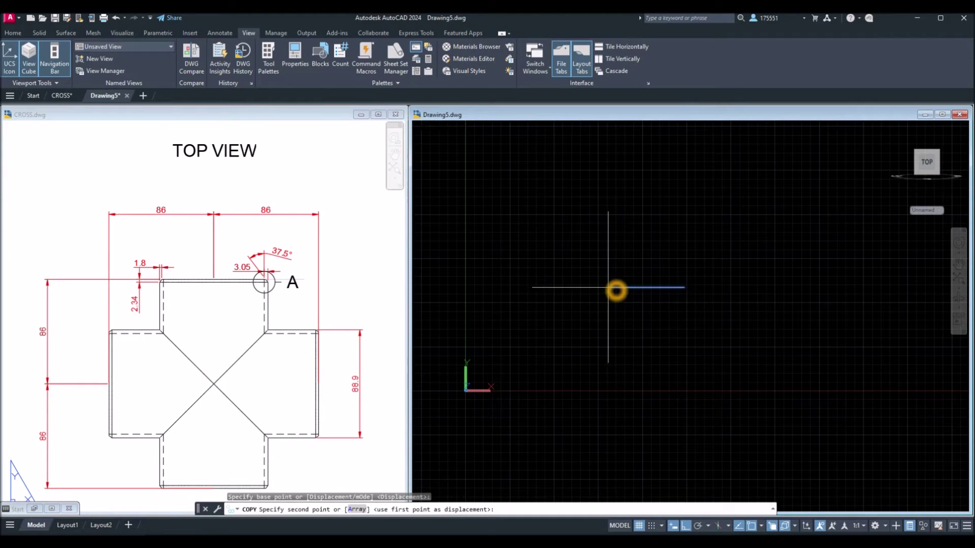
pyautogui.rightClick(636, 314)
pyautogui.click(650, 319)
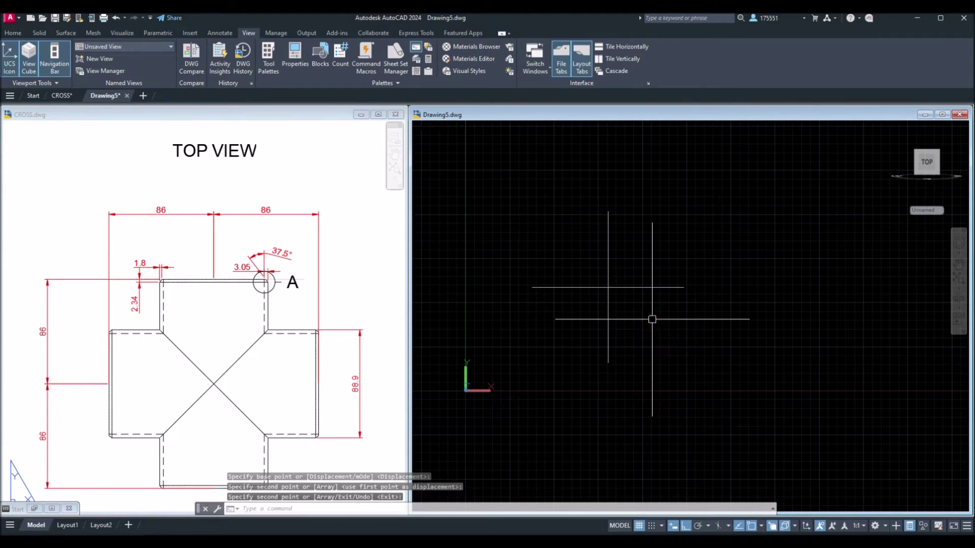
# Step: Join the upper and lower vertical lines into a single line
pyautogui.write('j')
pyautogui.press('Return')
pyautogui.click(612, 266)
pyautogui.click(610, 295)
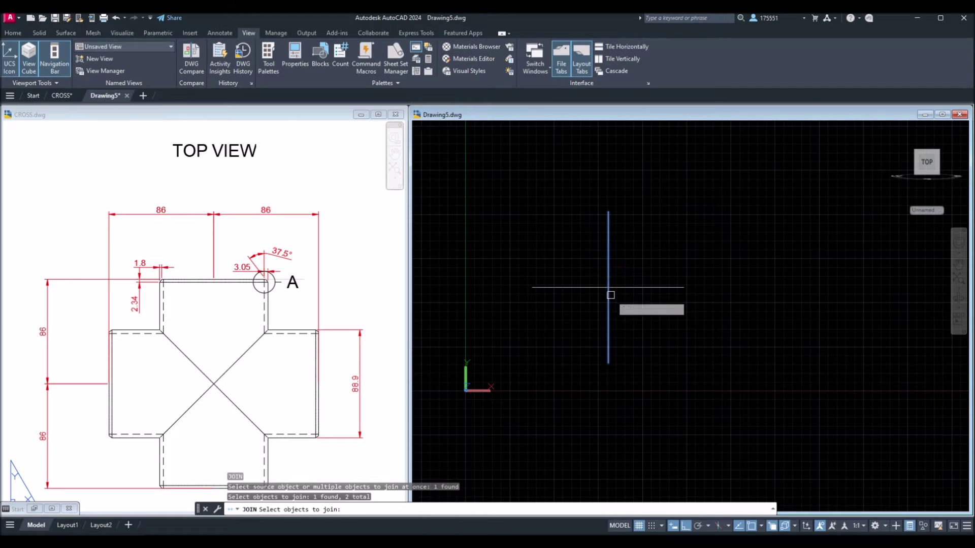
pyautogui.rightClick(629, 302)
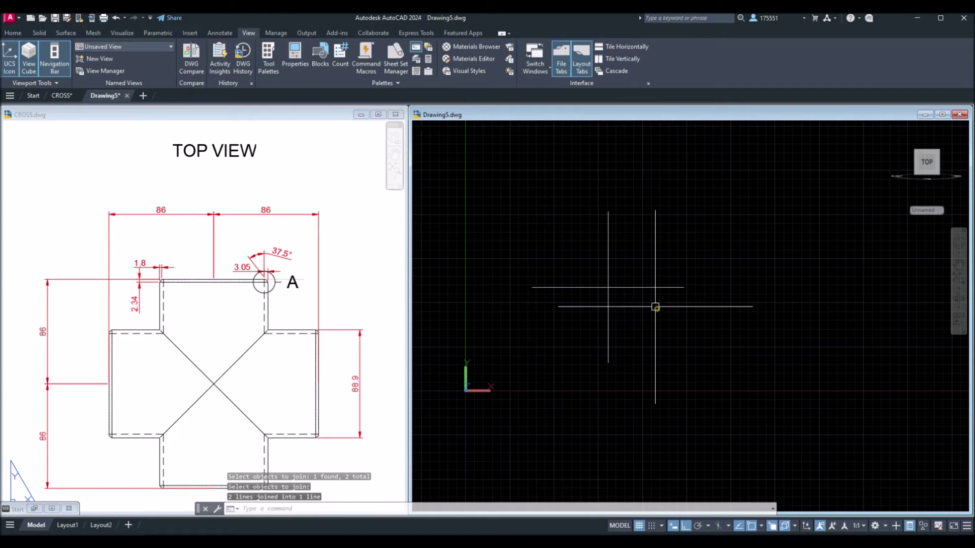
# Step: Join the left and right horizontal lines into a single line
pyautogui.rightClick(653, 307)
pyautogui.click(660, 313)
pyautogui.click(650, 282)
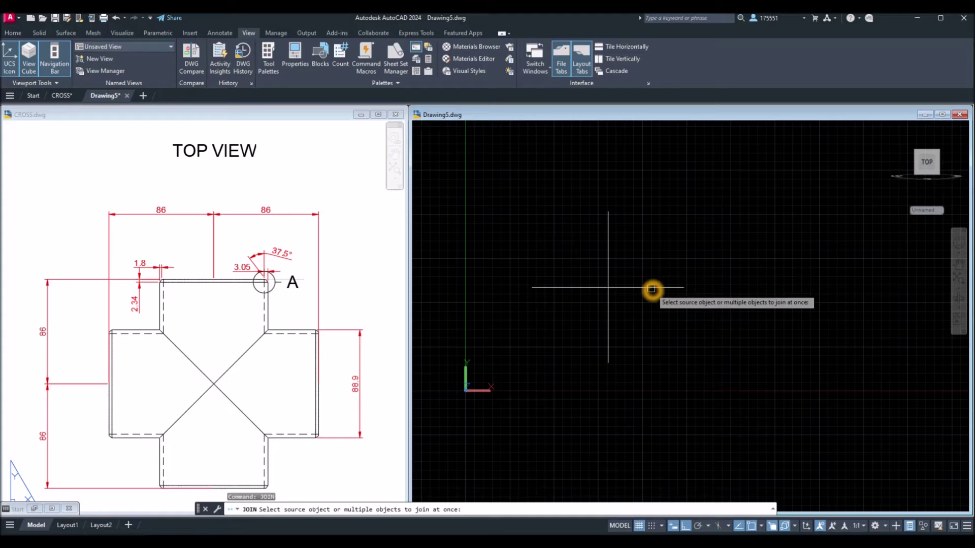
pyautogui.click(576, 286)
pyautogui.rightClick(554, 241)
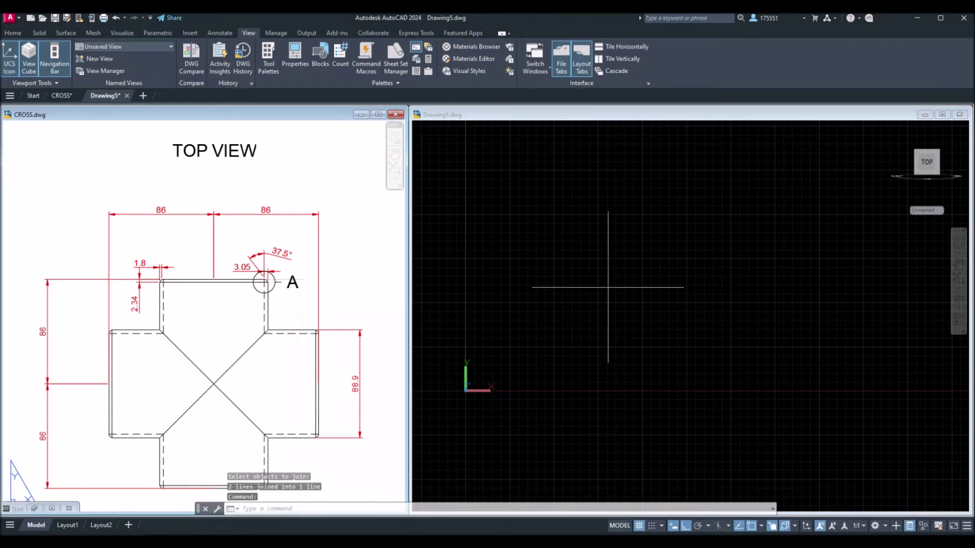
# Step: Read the pipe's outer diameter in CROSS.dwg and draw a circle of diameter 88.9 centred on the horizontal line's right endpoint
pyautogui.click(291, 322)
pyautogui.moveTo(291, 322); pyautogui.dragTo(261, 294, button='middle')
pyautogui.scroll(2, 330, 328)
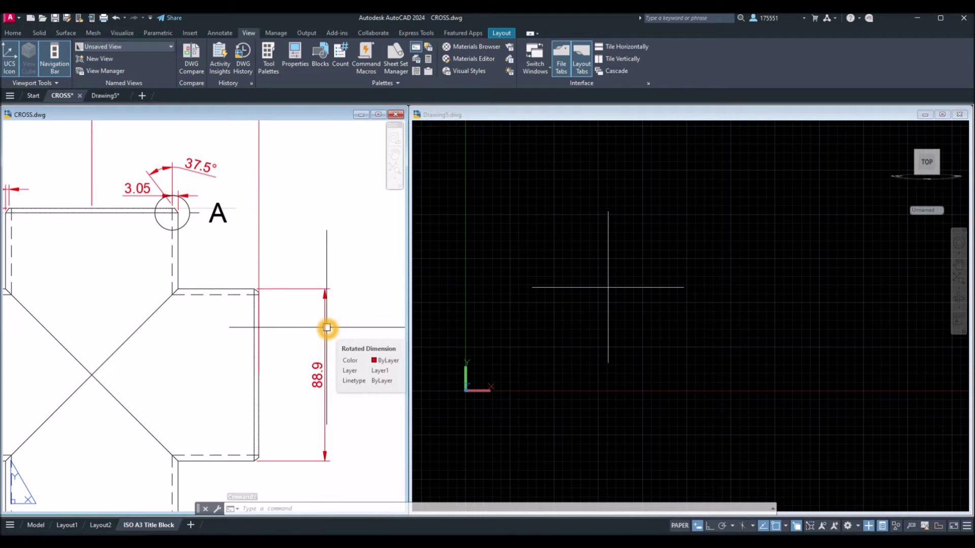
pyautogui.click(614, 373)
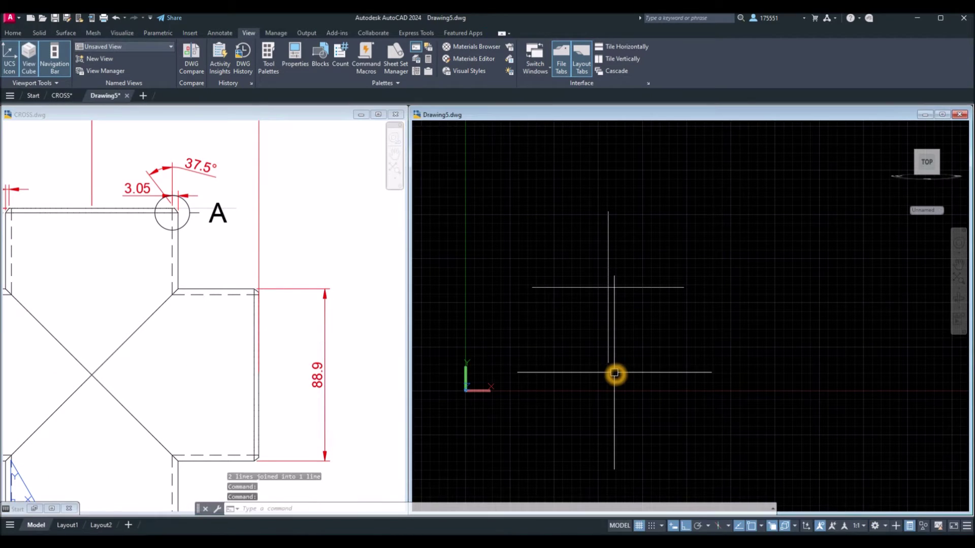
pyautogui.press('Return')
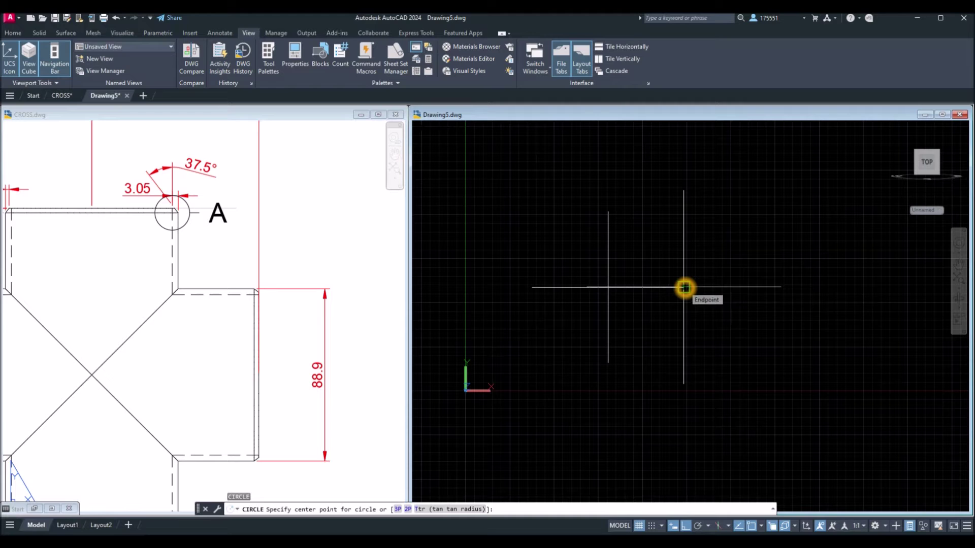
pyautogui.click(683, 287)
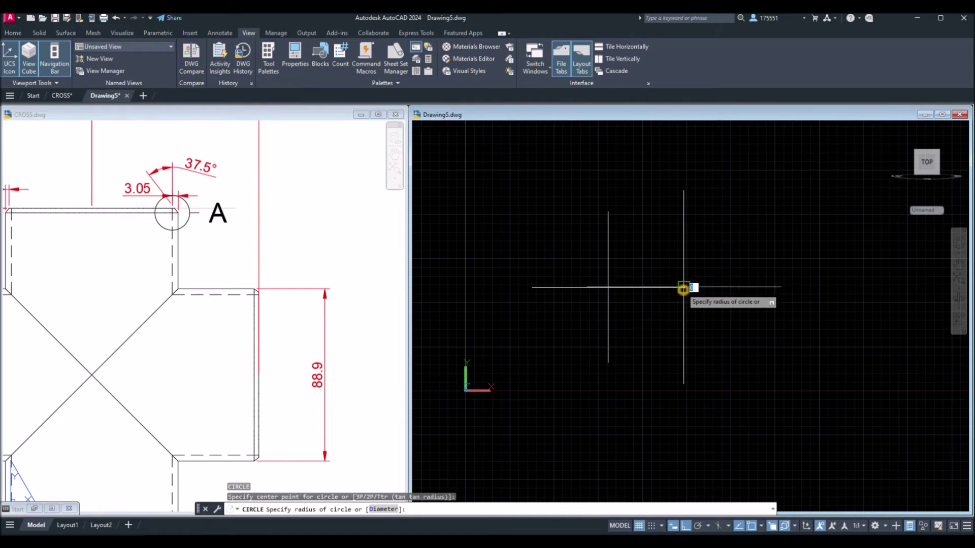
pyautogui.write('d')
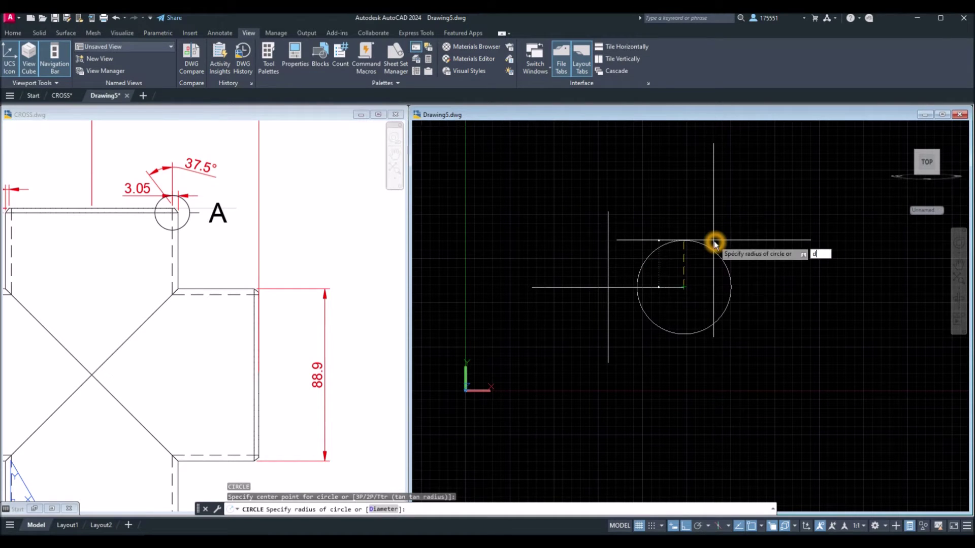
pyautogui.press('Return')
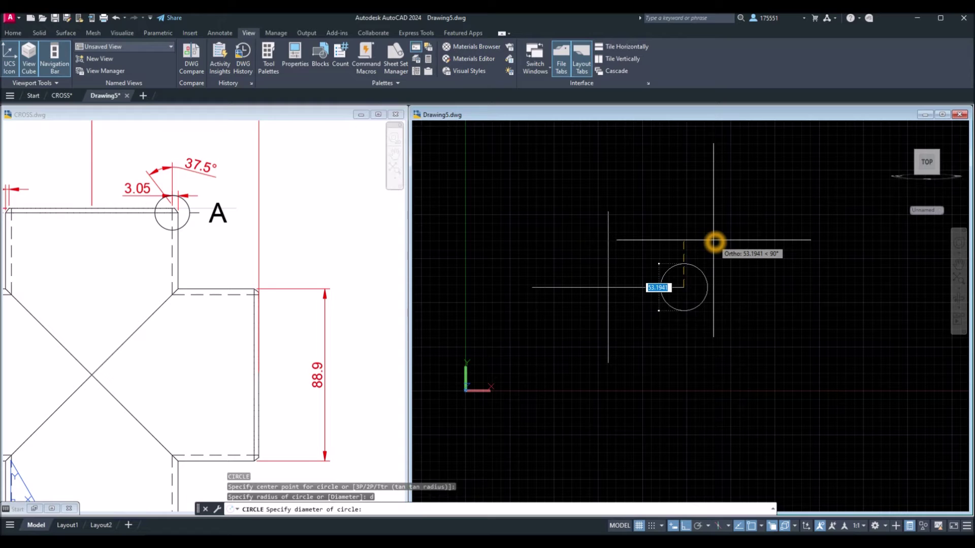
pyautogui.write('88.9')
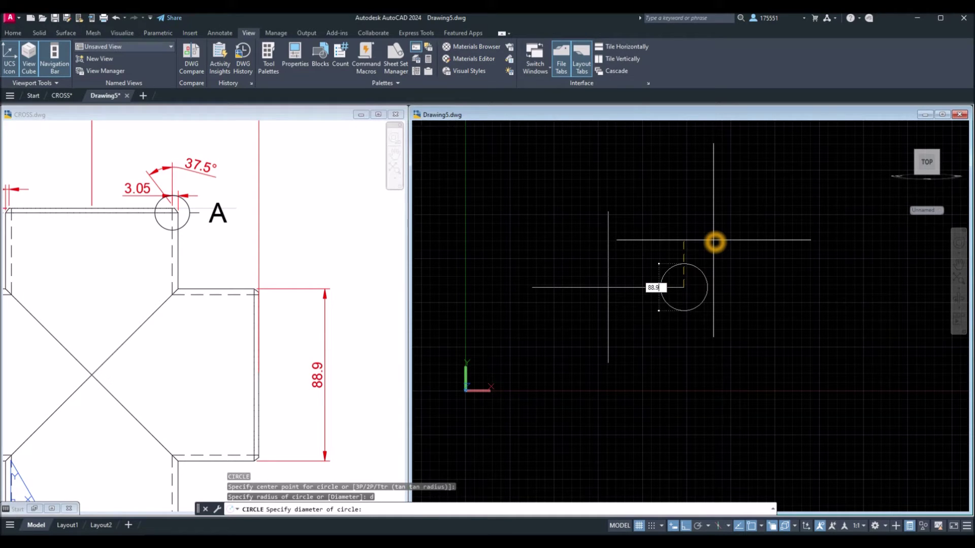
pyautogui.press('Return')
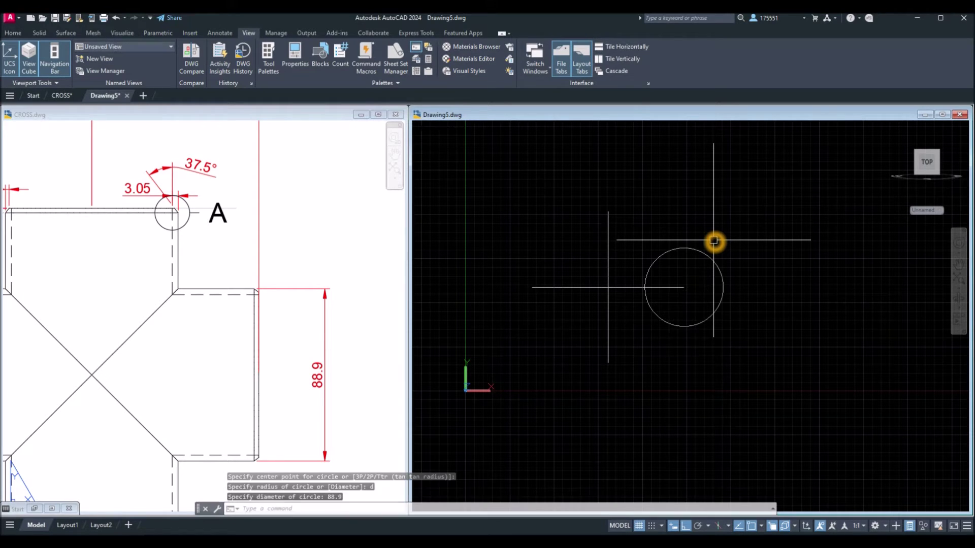
# Step: Copy the circle from its centre to the upper endpoint of the vertical centre line
pyautogui.click(709, 252)
pyautogui.rightClick(683, 175)
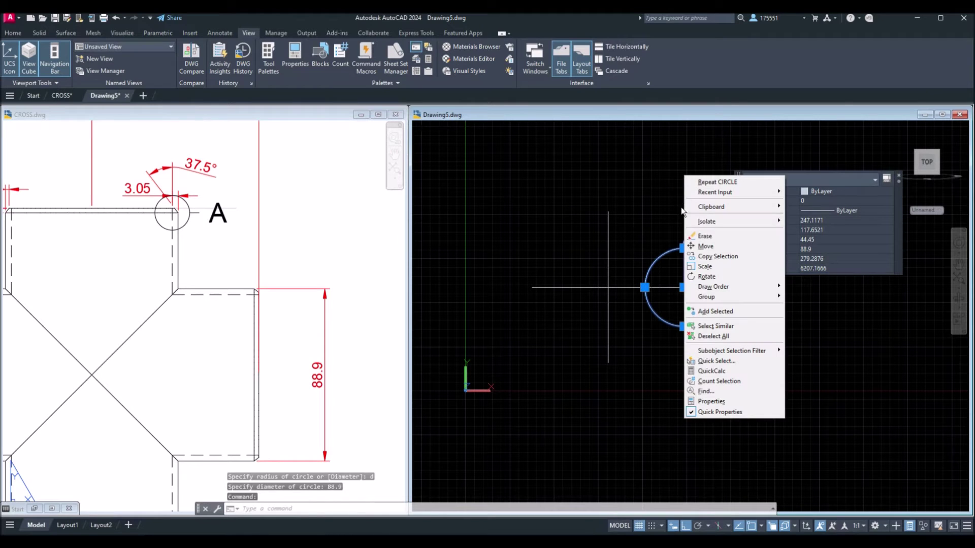
pyautogui.click(716, 256)
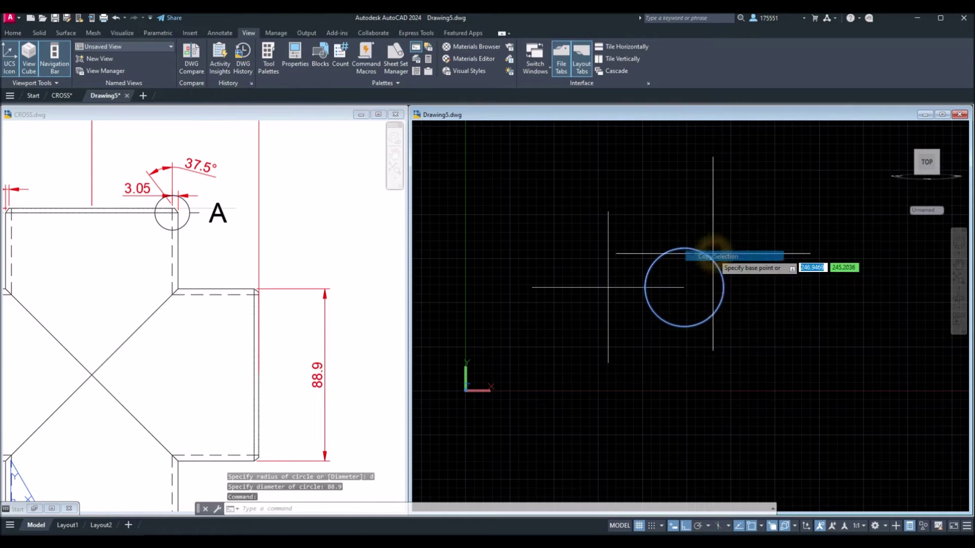
pyautogui.click(684, 290)
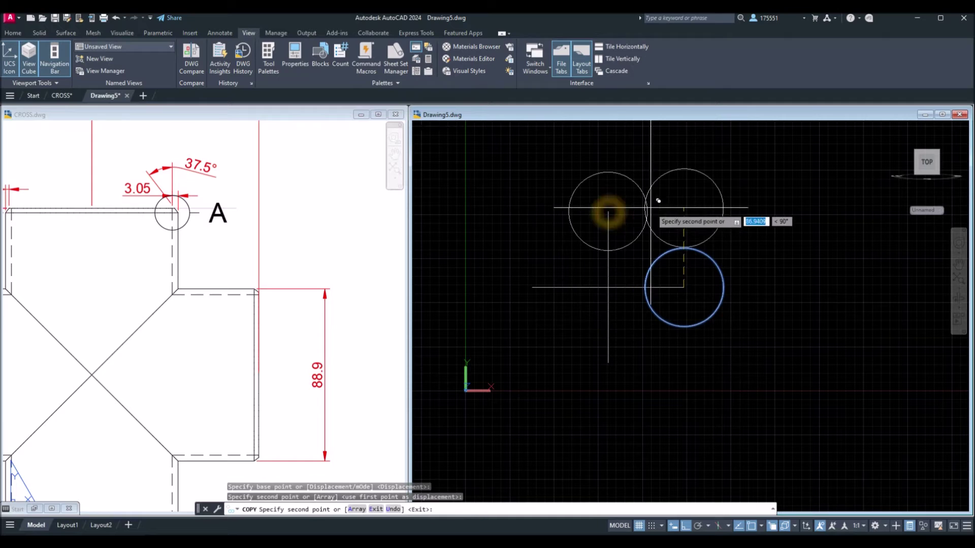
pyautogui.rightClick(682, 208)
pyautogui.click(700, 213)
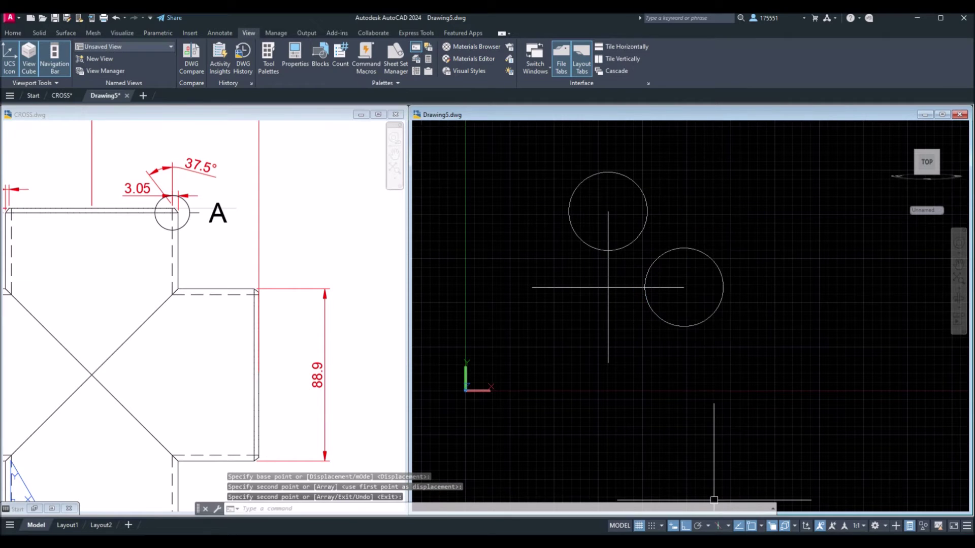
# Step: Turn on polar tracking and check that the horizontal and vertical centre lines each select as one line
pyautogui.click(699, 526)
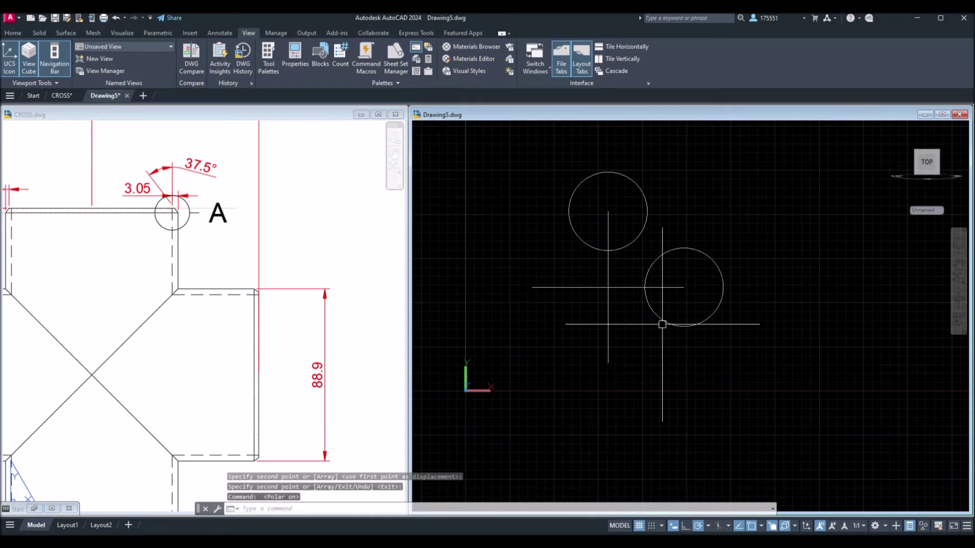
pyautogui.click(626, 287)
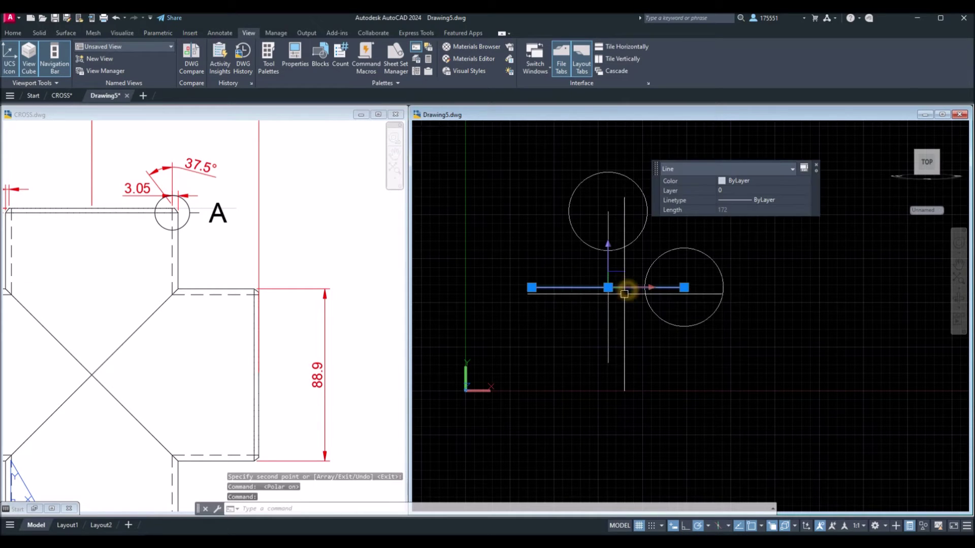
pyautogui.press('Escape')
pyautogui.click(609, 307)
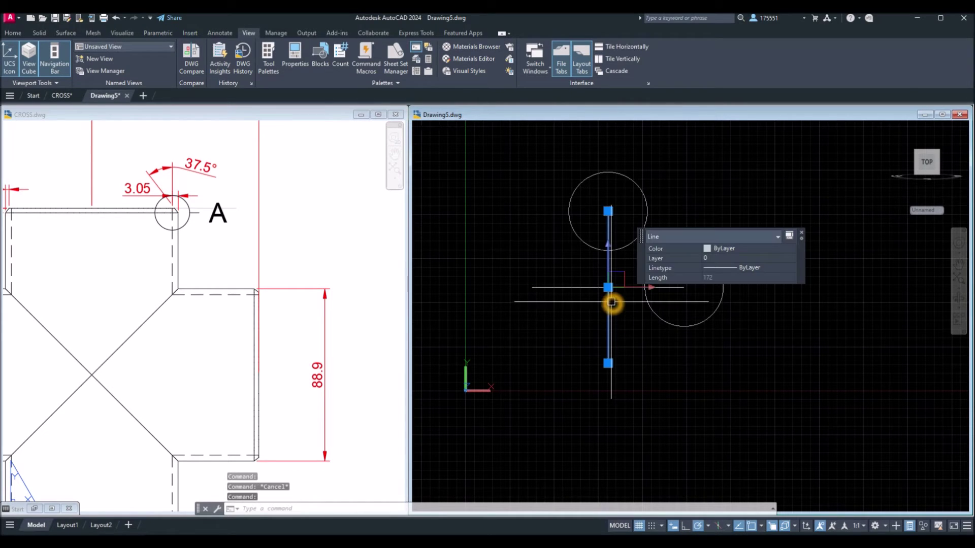
pyautogui.press('Escape')
# Step: Sweep the upper circle along the vertical centre line to make a solid cylinder
pyautogui.click(19, 33)
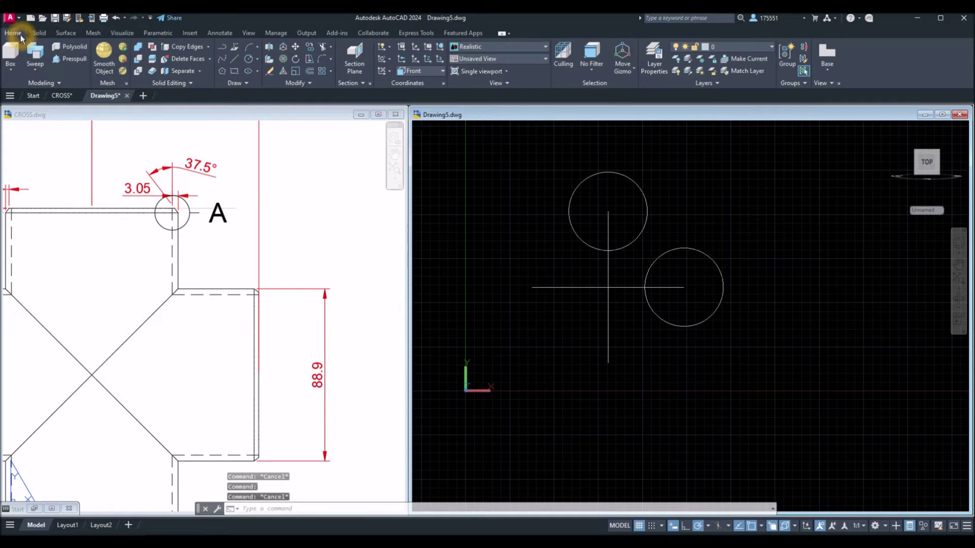
pyautogui.click(35, 70)
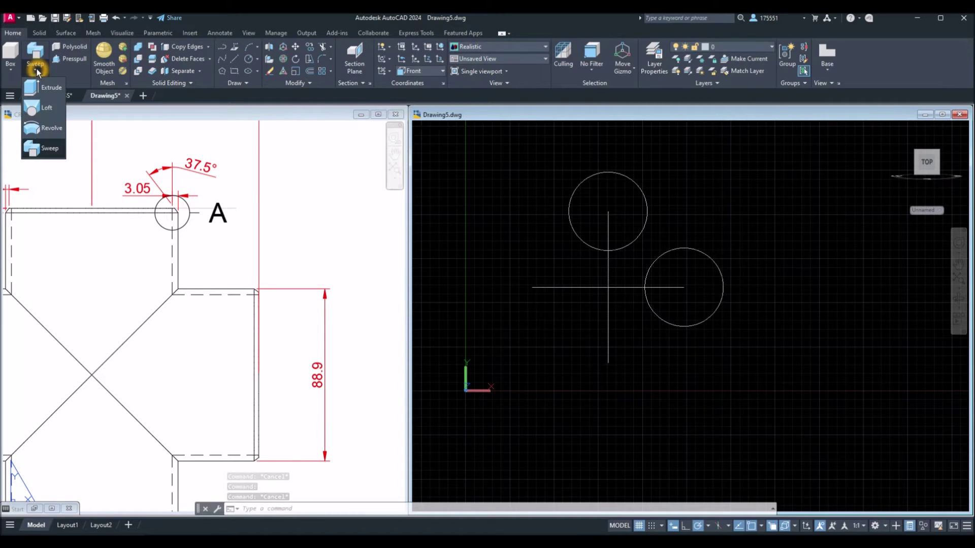
pyautogui.click(58, 149)
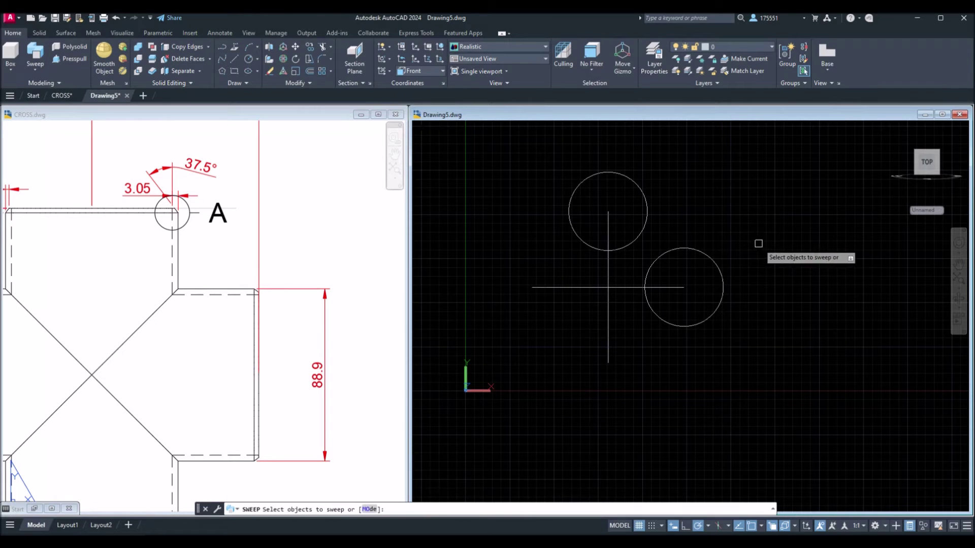
pyautogui.click(644, 234)
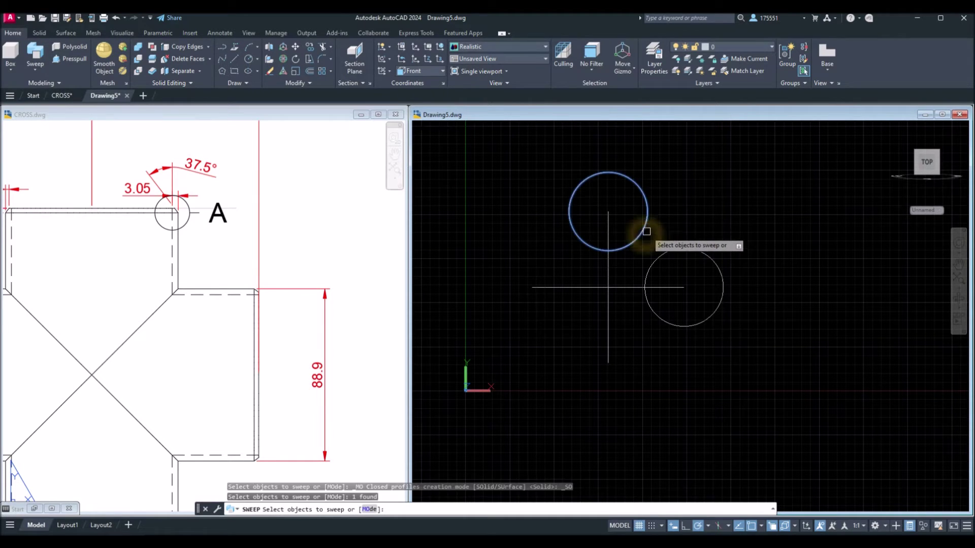
pyautogui.rightClick(655, 233)
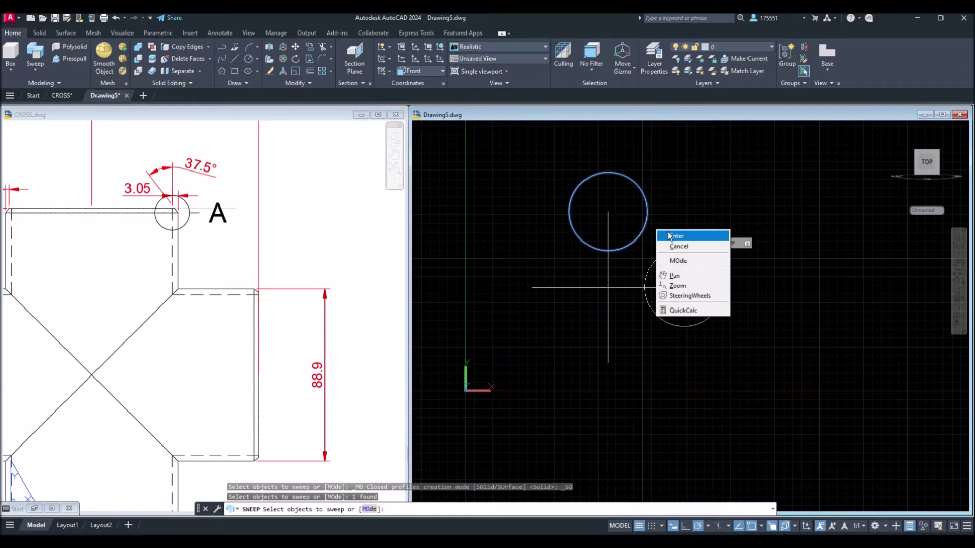
pyautogui.click(670, 235)
pyautogui.click(610, 264)
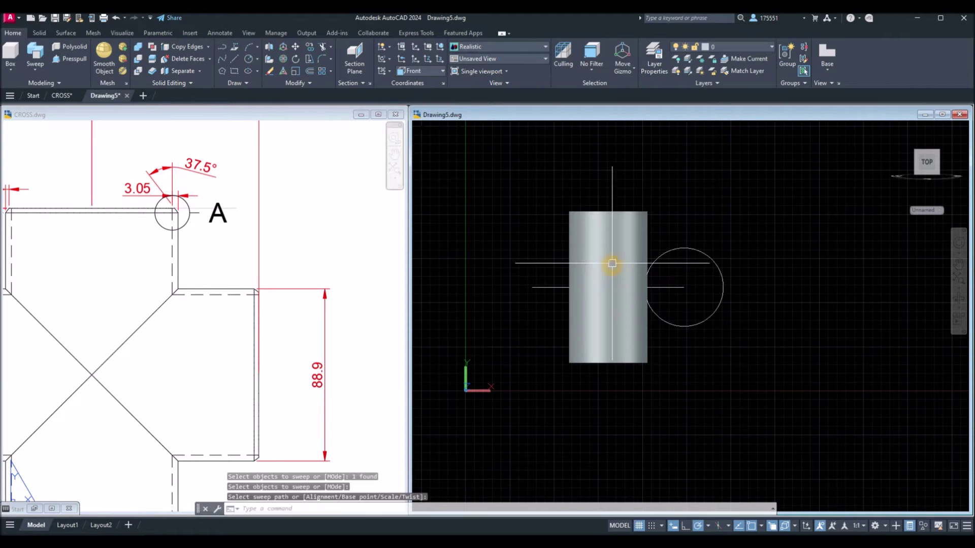
# Step: Sweep the remaining circle along the horizontal centre line to make a second solid cylinder crossing the first
pyautogui.rightClick(683, 224)
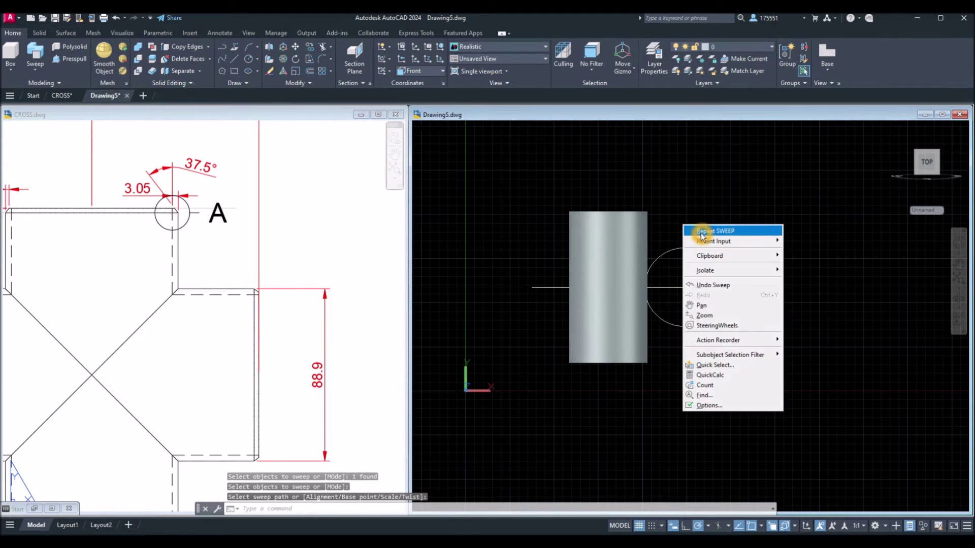
pyautogui.click(702, 232)
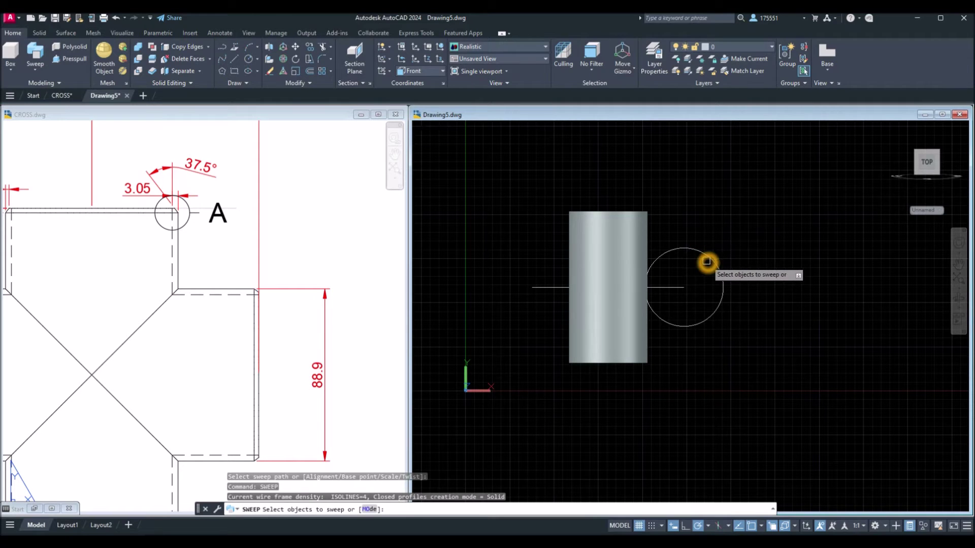
pyautogui.click(706, 262)
pyautogui.rightClick(725, 235)
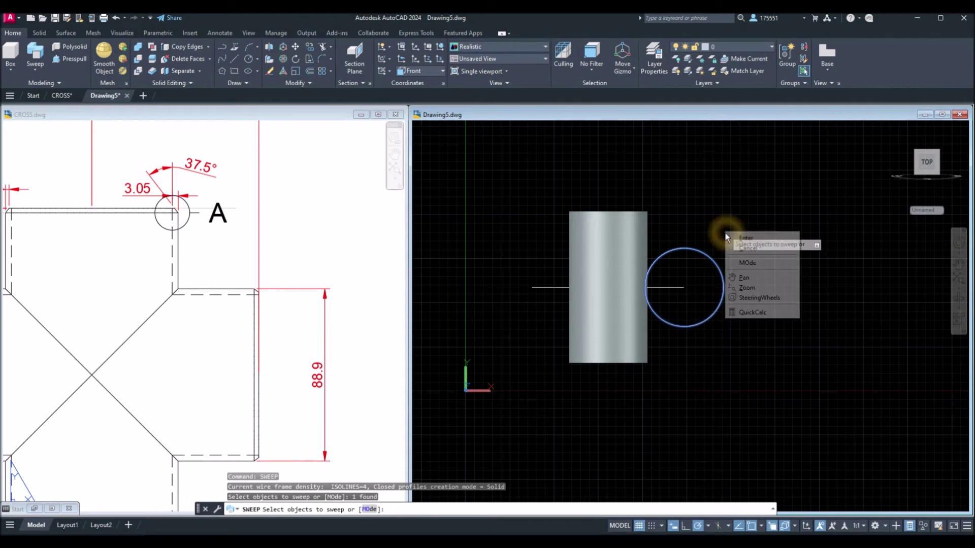
pyautogui.click(729, 238)
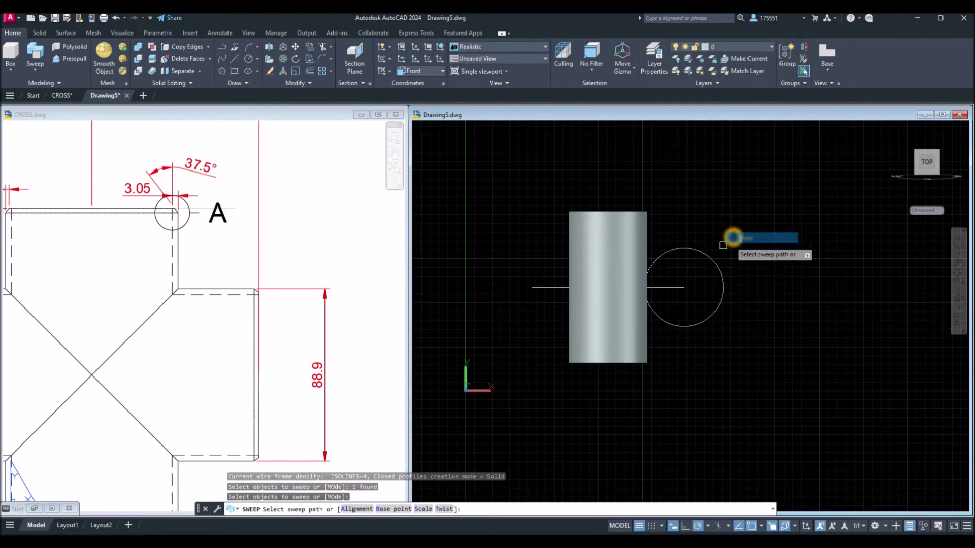
pyautogui.click(680, 287)
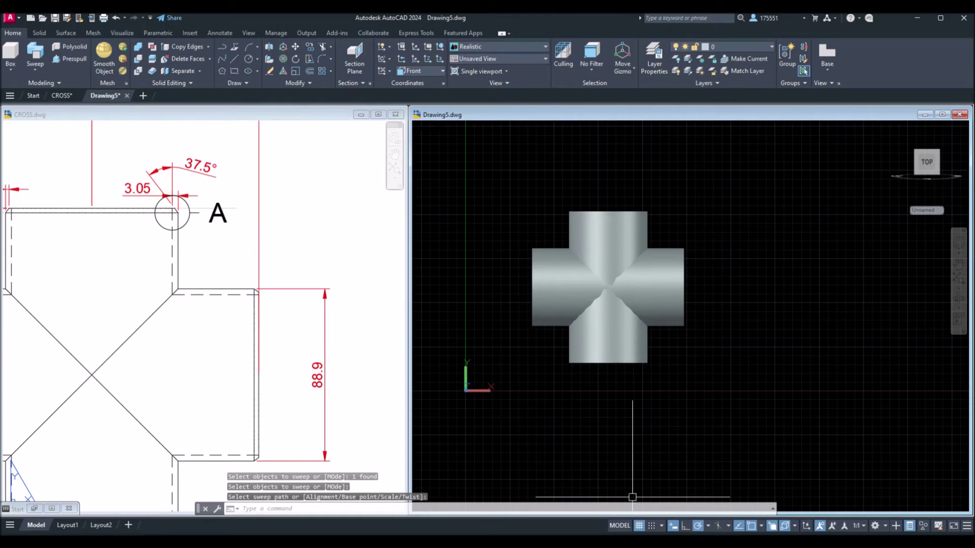
# Step: Turn off the grid and unite the vertical and horizontal cylinders into one solid
pyautogui.click(638, 527)
pyautogui.keyDown('shift'); pyautogui.moveTo(572, 285); pyautogui.dragTo(604, 330, button='middle'); pyautogui.keyUp('shift')
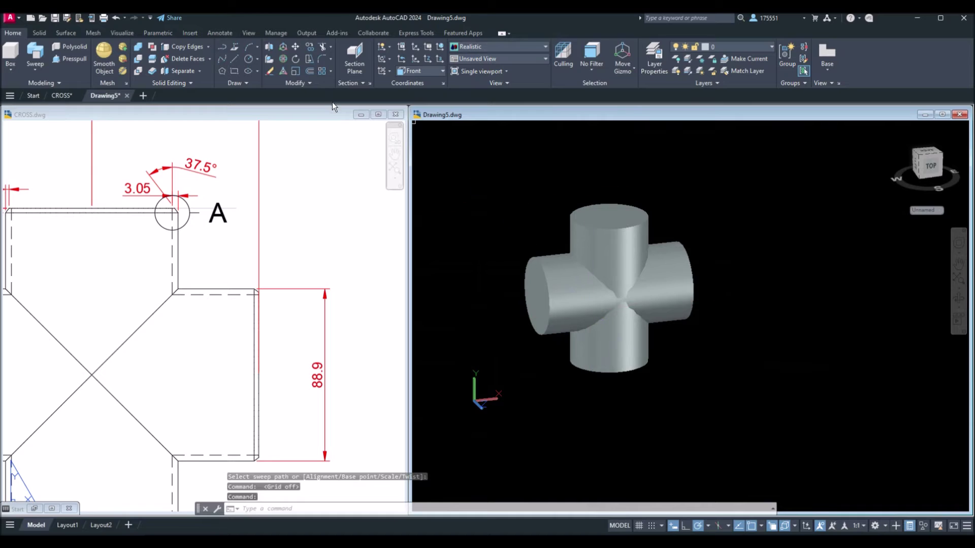
pyautogui.click(139, 49)
pyautogui.click(636, 219)
pyautogui.click(685, 284)
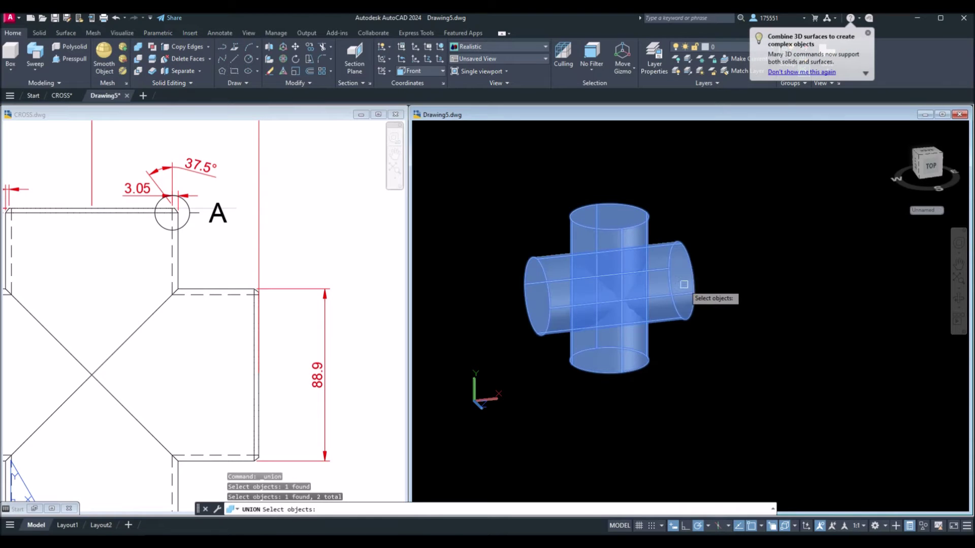
pyautogui.press('Return')
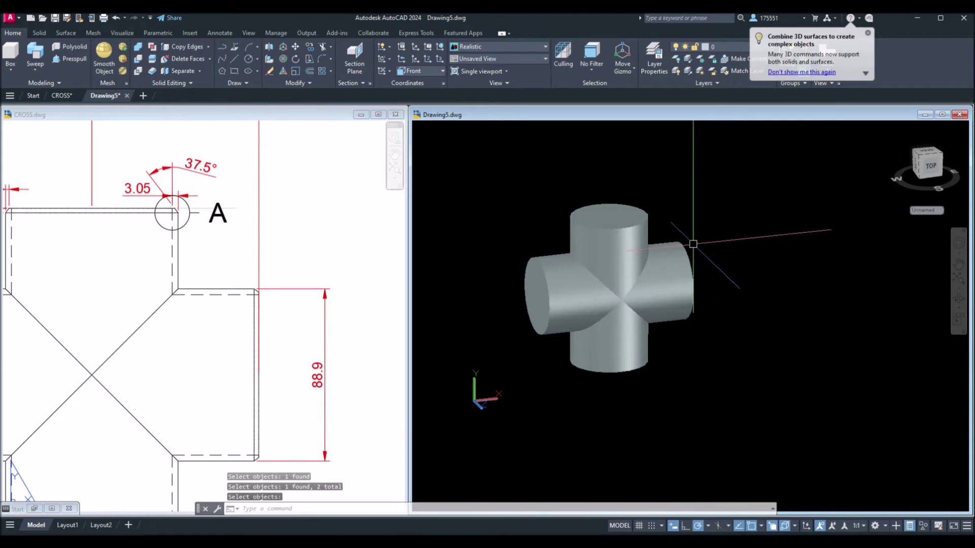
pyautogui.click(678, 253)
pyautogui.press('Escape')
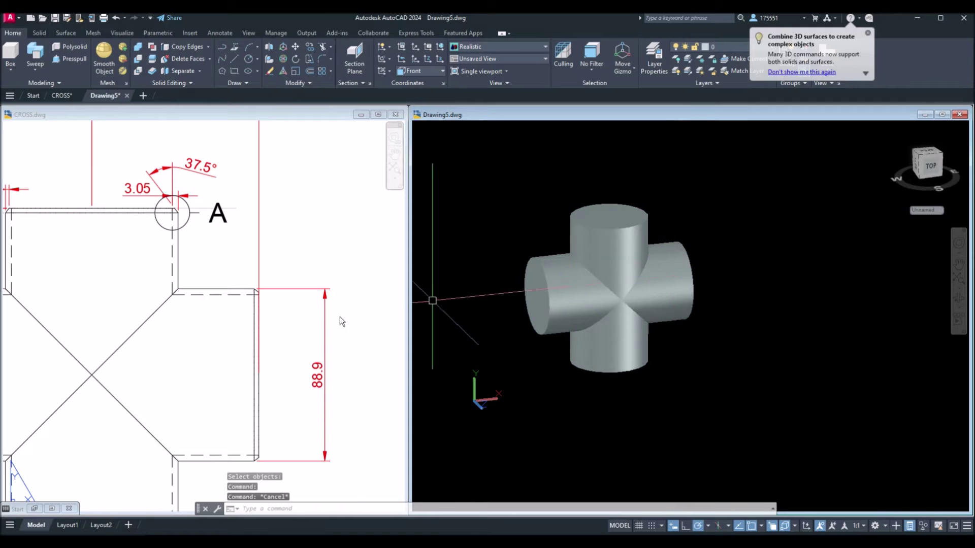
# Step: Examine the finished 3D cross and the scale 1:2 end detail in CROSS.dwg for the open ends and wall thickness
pyautogui.click(264, 337)
pyautogui.scroll(-5, 270, 330)
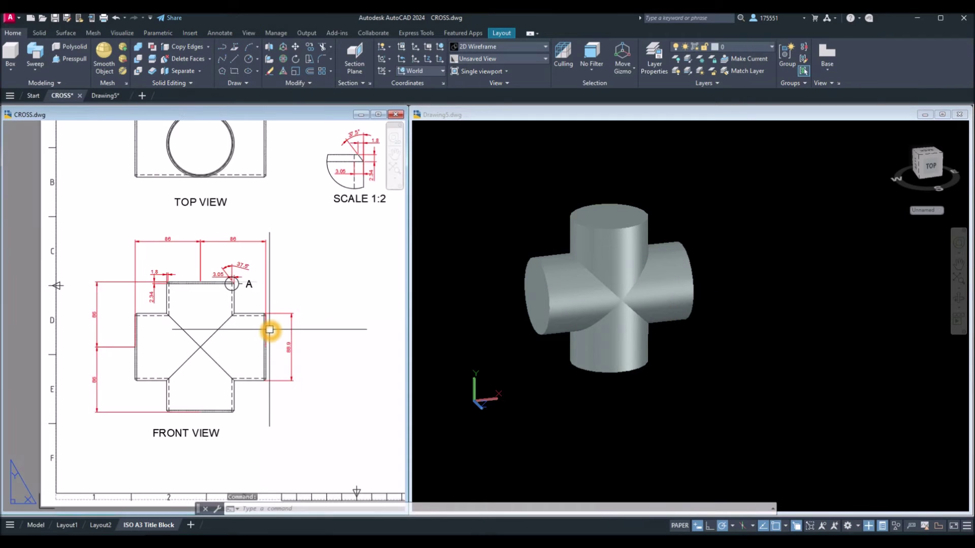
pyautogui.moveTo(270, 330)
pyautogui.mouseDown(button='middle')
pyautogui.moveTo(279, 350)
pyautogui.moveTo(76, 360)
pyautogui.moveTo(40, 373)
pyautogui.mouseUp(button='middle')
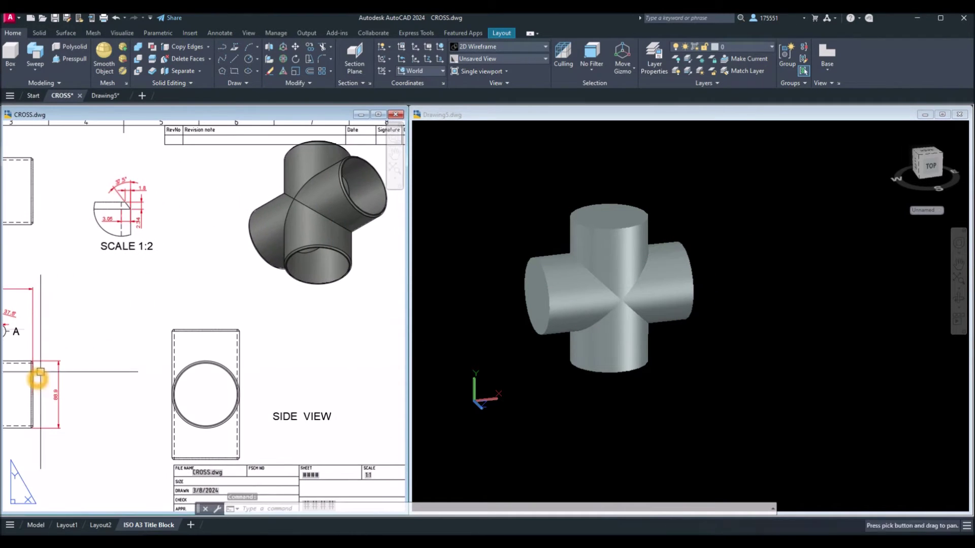
pyautogui.click(35, 528)
pyautogui.keyDown('shift'); pyautogui.moveTo(111, 366); pyautogui.dragTo(72, 340, button='middle'); pyautogui.keyUp('shift')
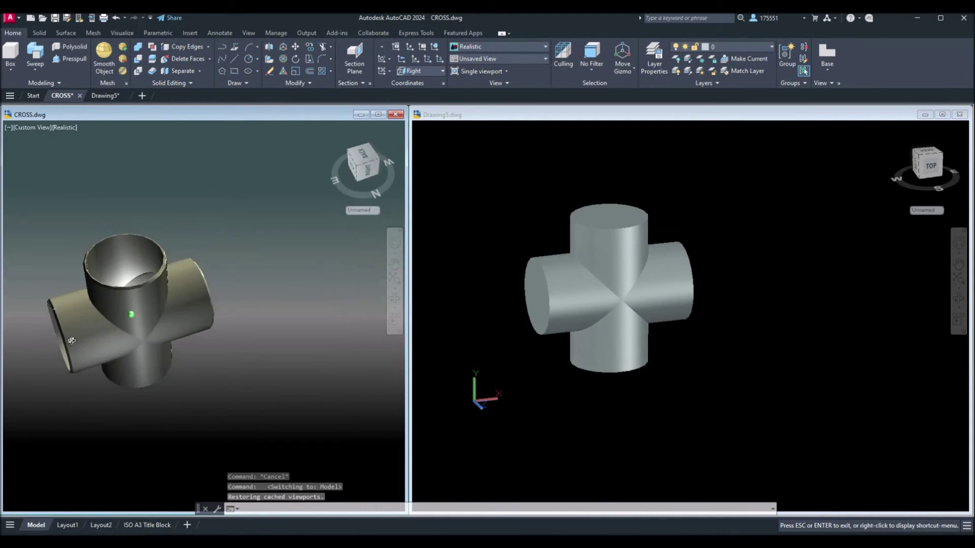
pyautogui.click(148, 525)
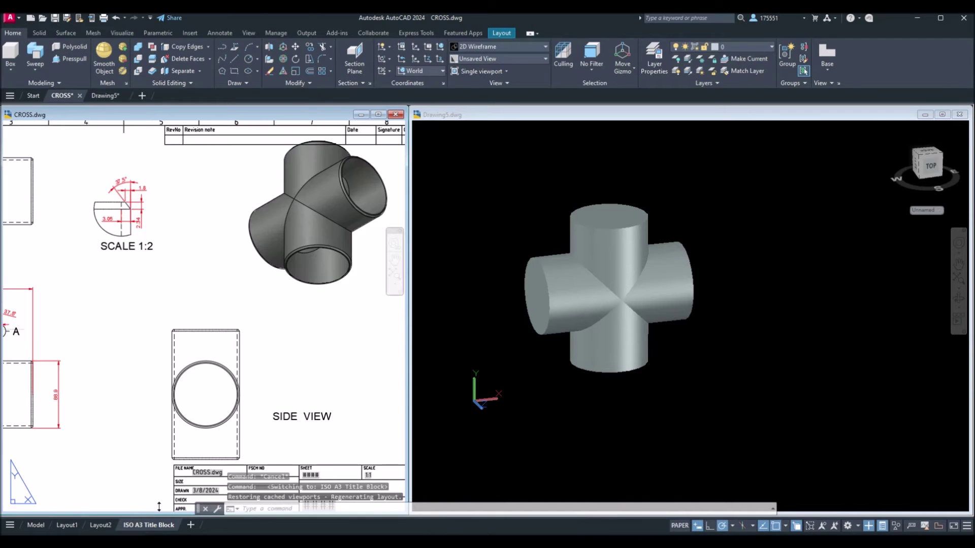
pyautogui.moveTo(315, 298); pyautogui.dragTo(311, 310, button='middle')
pyautogui.moveTo(130, 291); pyautogui.dragTo(241, 400, button='middle')
pyautogui.scroll(6, 229, 312)
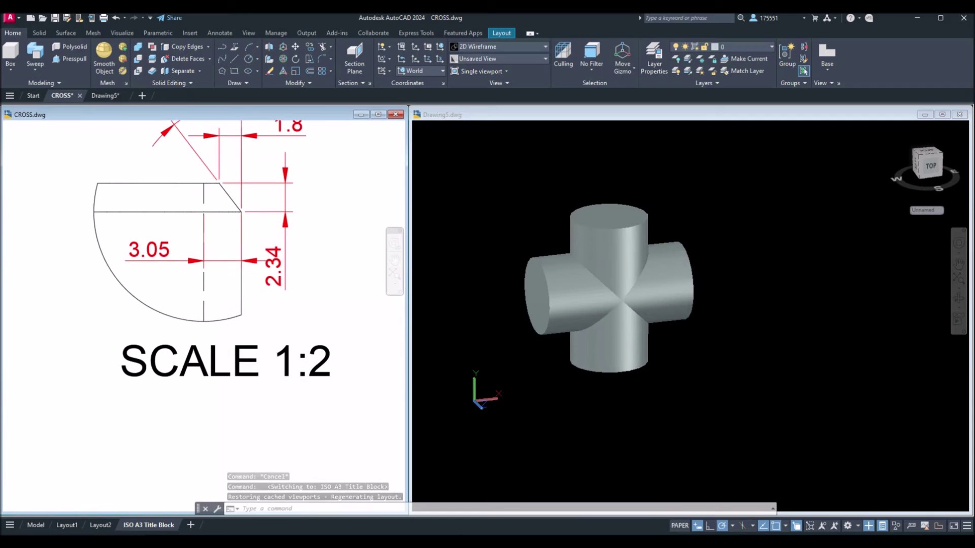
pyautogui.click(174, 261)
# Step: Start Shell on the united cross in Drawing5.dwg and remove the upper end face from the face selection
pyautogui.click(104, 95)
pyautogui.click(39, 33)
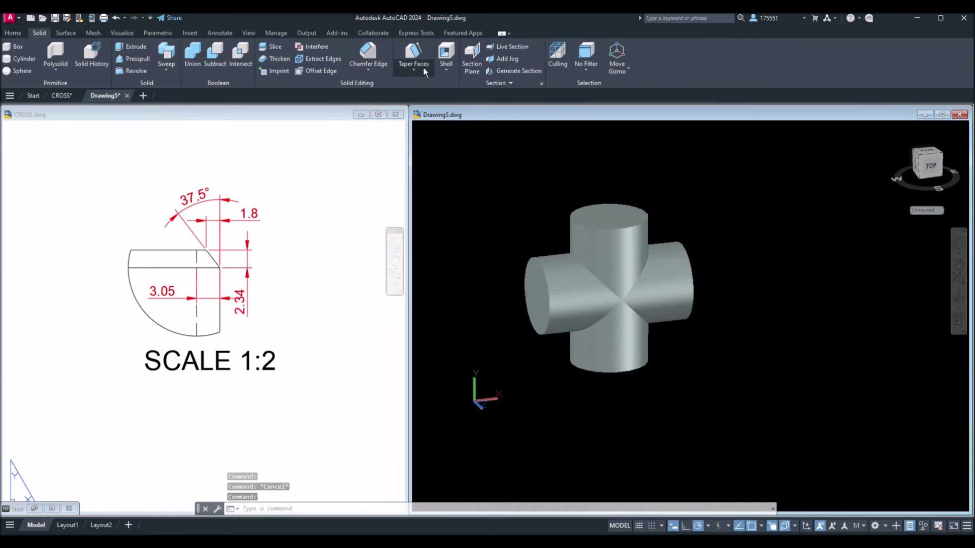
pyautogui.click(445, 56)
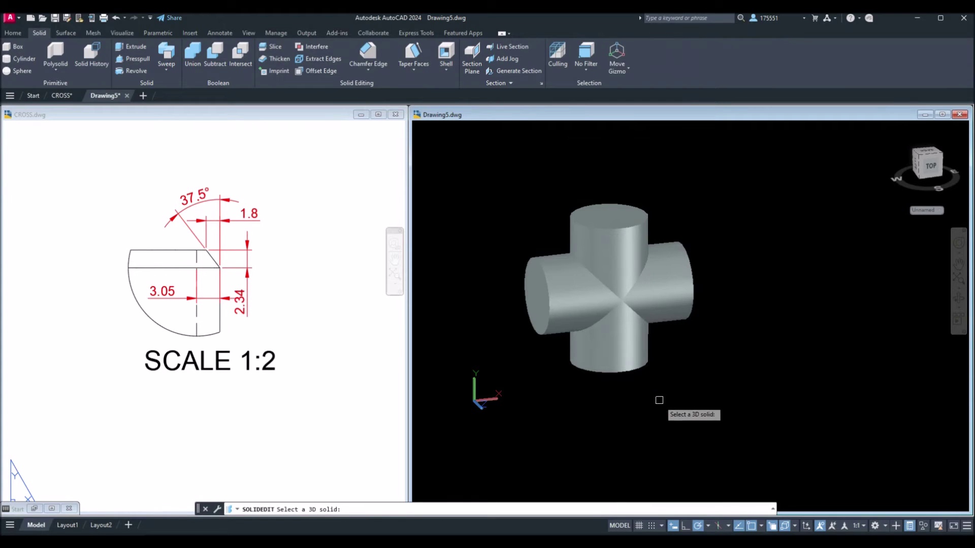
pyautogui.click(626, 302)
pyautogui.rightClick(648, 187)
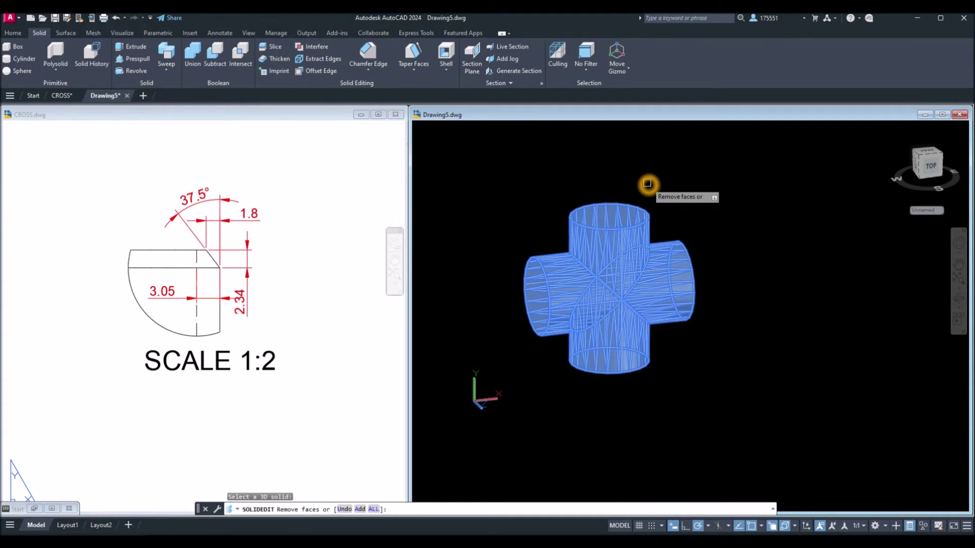
pyautogui.click(669, 216)
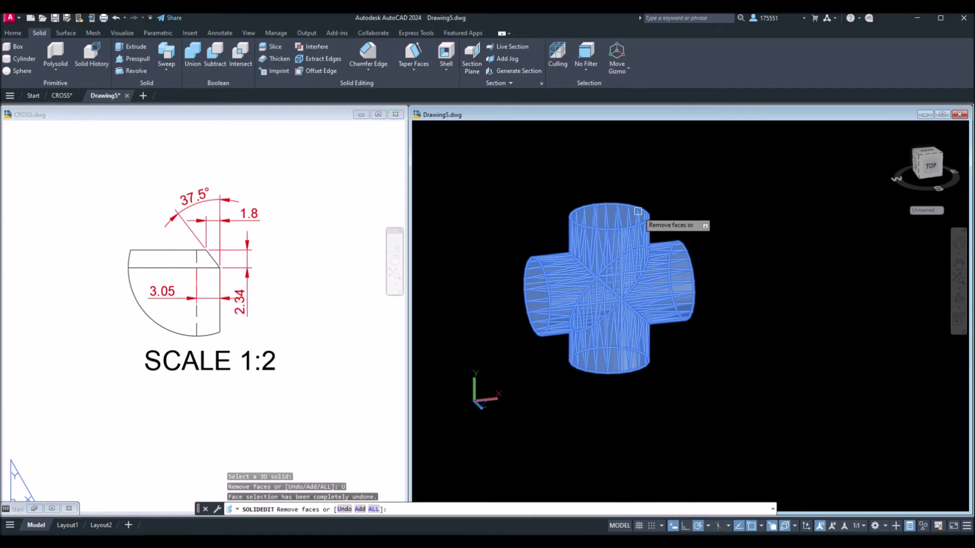
pyautogui.scroll(2, 638, 211)
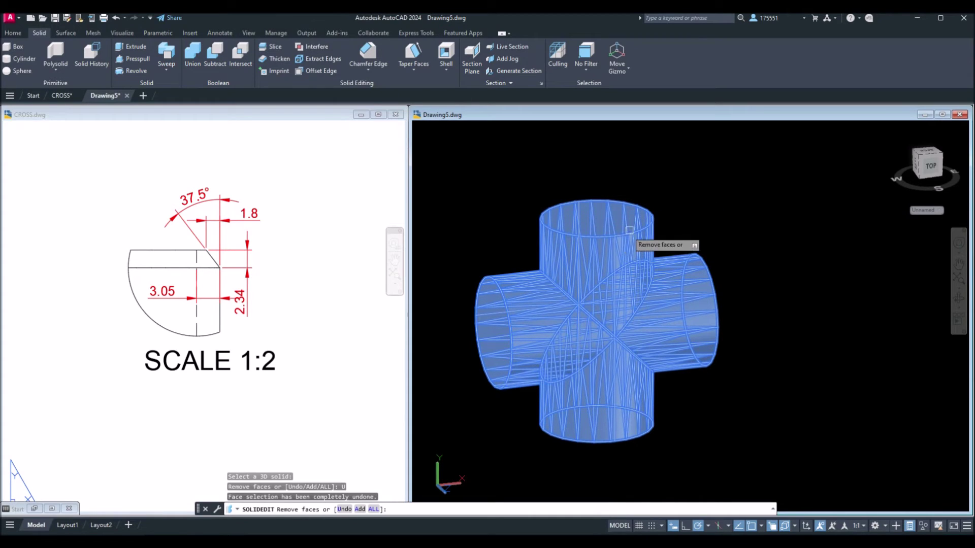
pyautogui.click(587, 217)
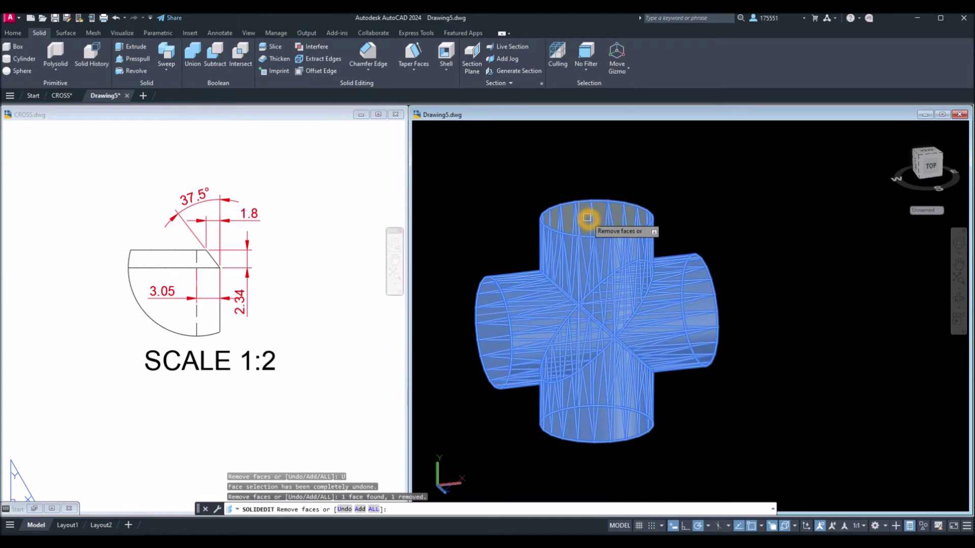
# Step: Remove the lower, right and left end faces of the cross from the shell selection
pyautogui.keyDown('shift'); pyautogui.moveTo(692, 315); pyautogui.dragTo(706, 234, button='middle'); pyautogui.keyUp('shift')
pyautogui.keyDown('shift'); pyautogui.moveTo(624, 396); pyautogui.dragTo(638, 340, button='middle'); pyautogui.keyUp('shift')
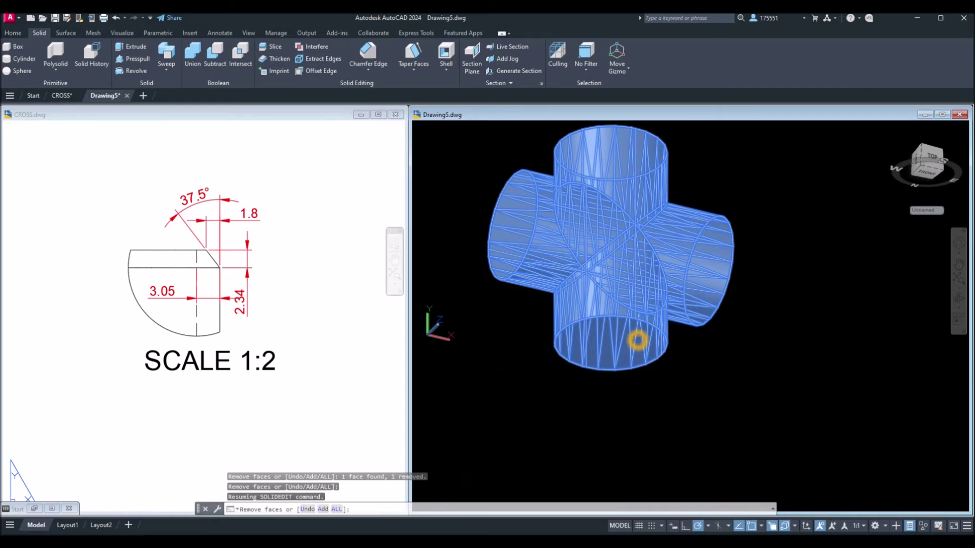
pyautogui.scroll(3, 626, 349)
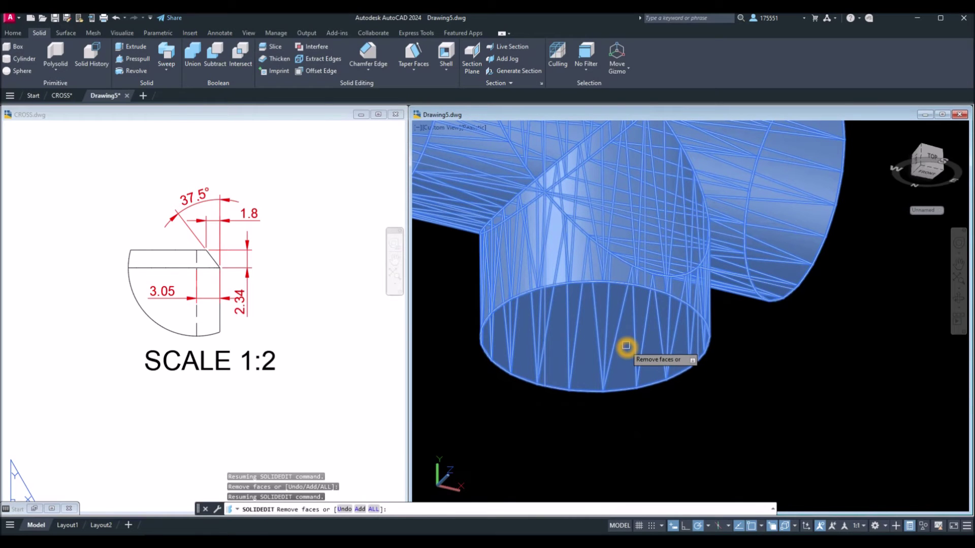
pyautogui.click(615, 335)
pyautogui.scroll(2, 634, 330)
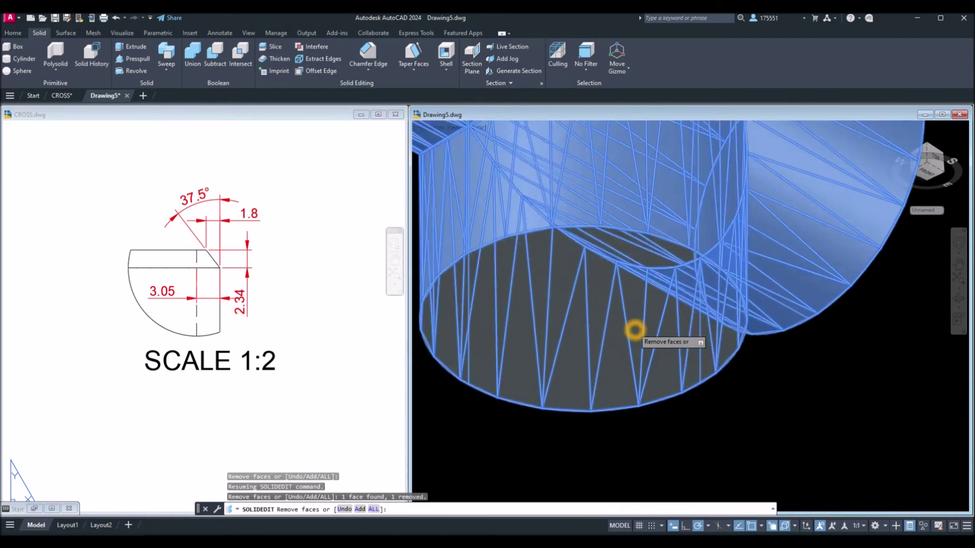
pyautogui.scroll(-4, 635, 331)
pyautogui.keyDown('shift'); pyautogui.moveTo(635, 331); pyautogui.dragTo(500, 391, button='middle'); pyautogui.keyUp('shift')
pyautogui.scroll(5, 680, 238)
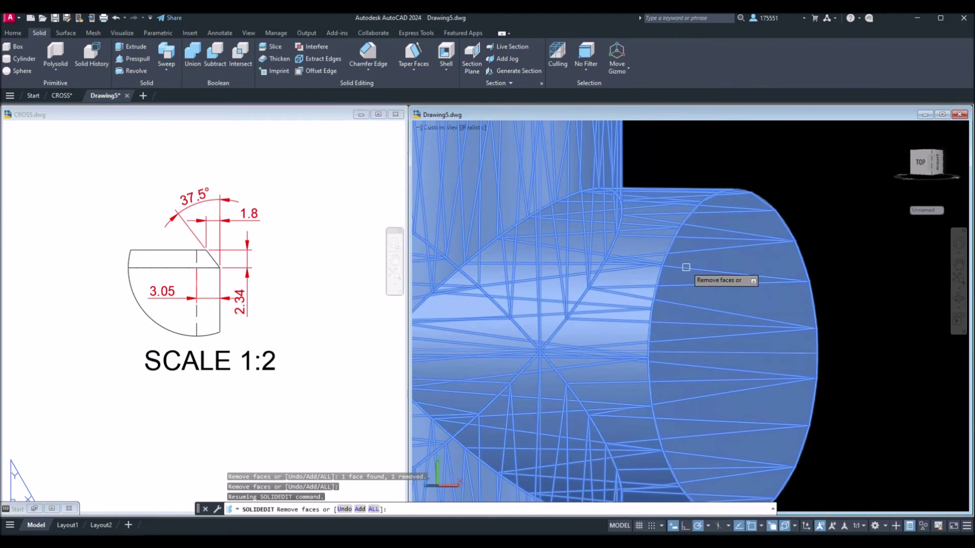
pyautogui.click(686, 267)
pyautogui.scroll(-5, 687, 273)
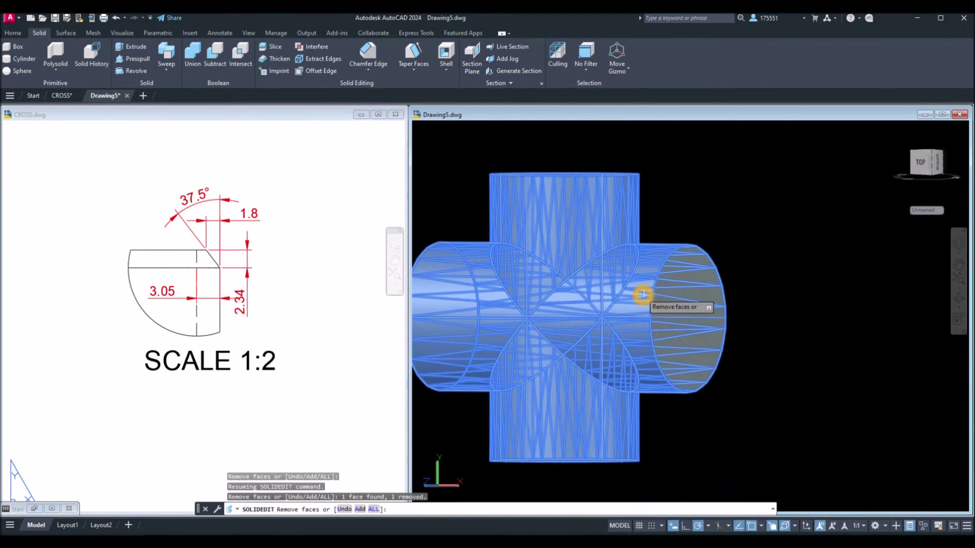
pyautogui.keyDown('shift'); pyautogui.moveTo(641, 293); pyautogui.dragTo(731, 314, button='middle'); pyautogui.keyUp('shift')
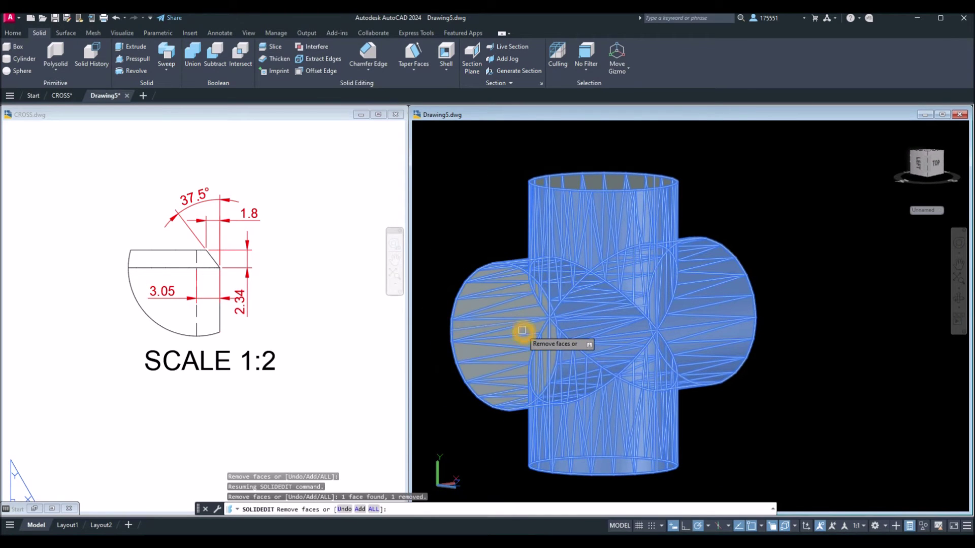
# Step: Shell the cross with an offset distance of 3.05 and finish the solid editing command
pyautogui.rightClick(496, 209)
pyautogui.click(504, 217)
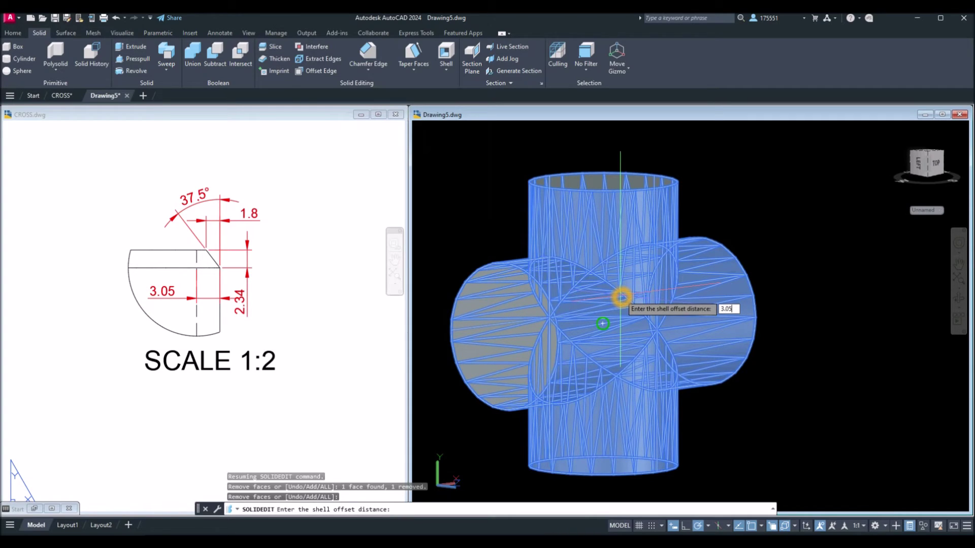
pyautogui.press('Return')
pyautogui.press('Return')
pyautogui.press('Return')
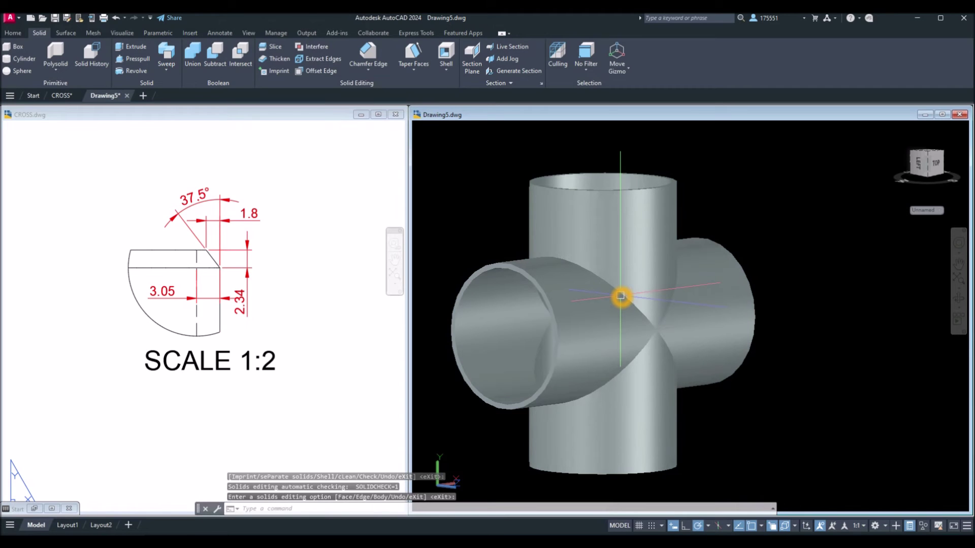
pyautogui.click(615, 286)
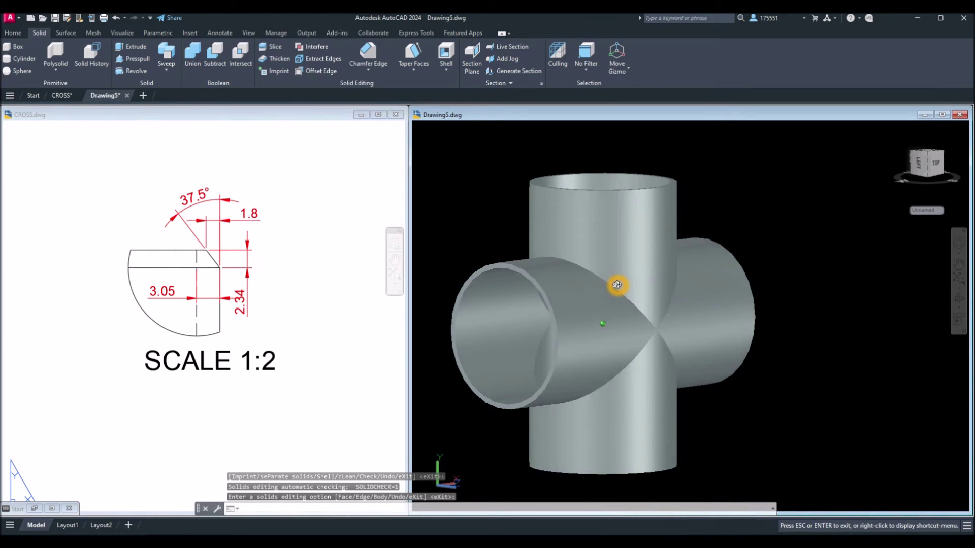
pyautogui.click(236, 279)
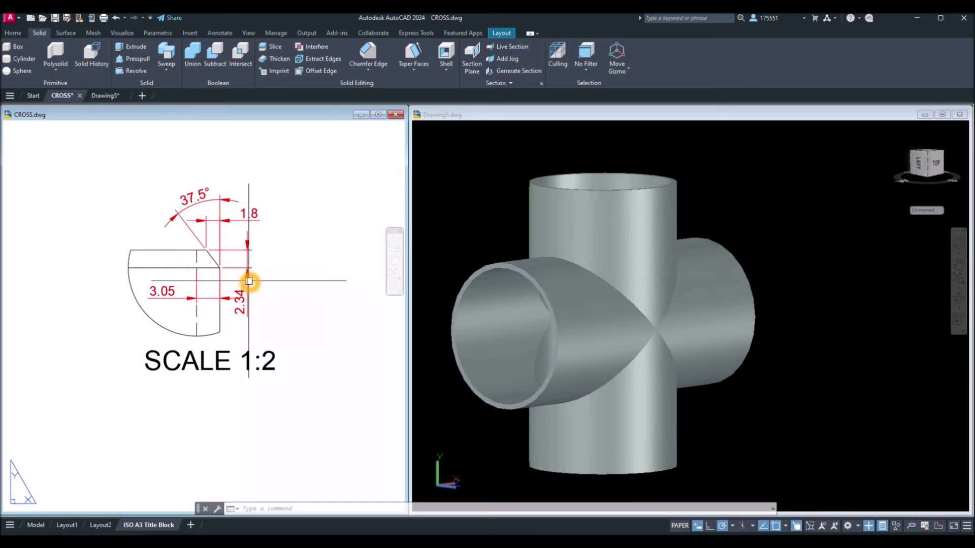
pyautogui.press('Escape')
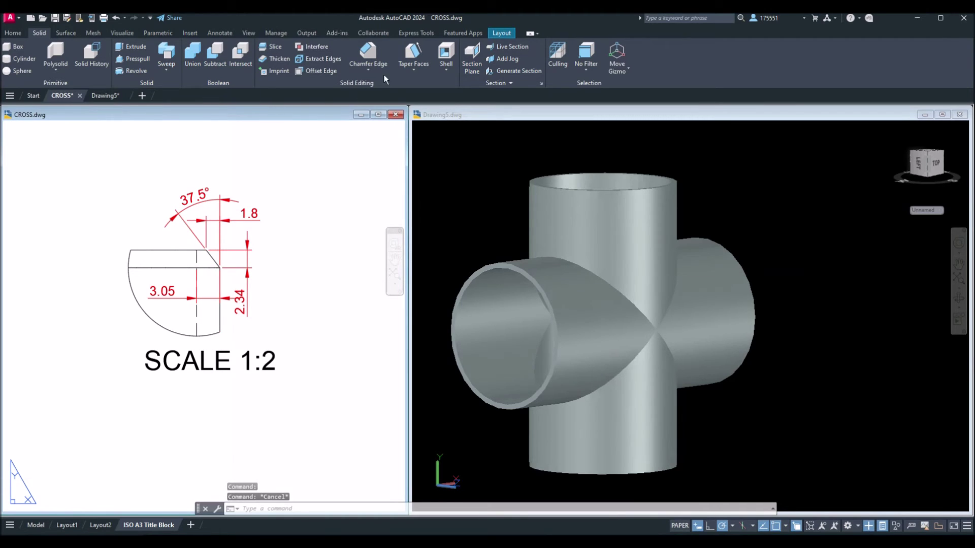
pyautogui.click(367, 54)
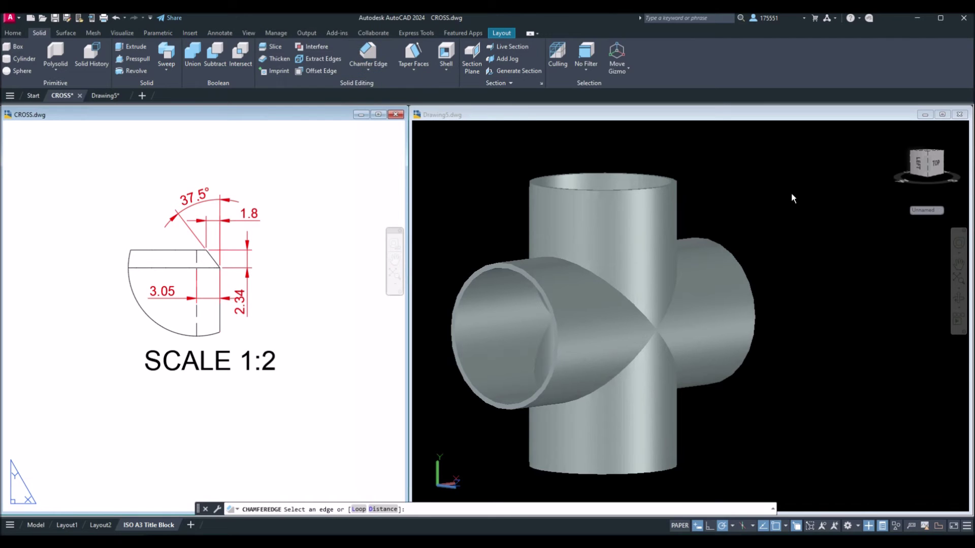
pyautogui.click(650, 150)
# Step: Start Chamfer Edge in Drawing5.dwg and set Distance1 to 2.34 and Distance2 to 1.8
pyautogui.click(371, 56)
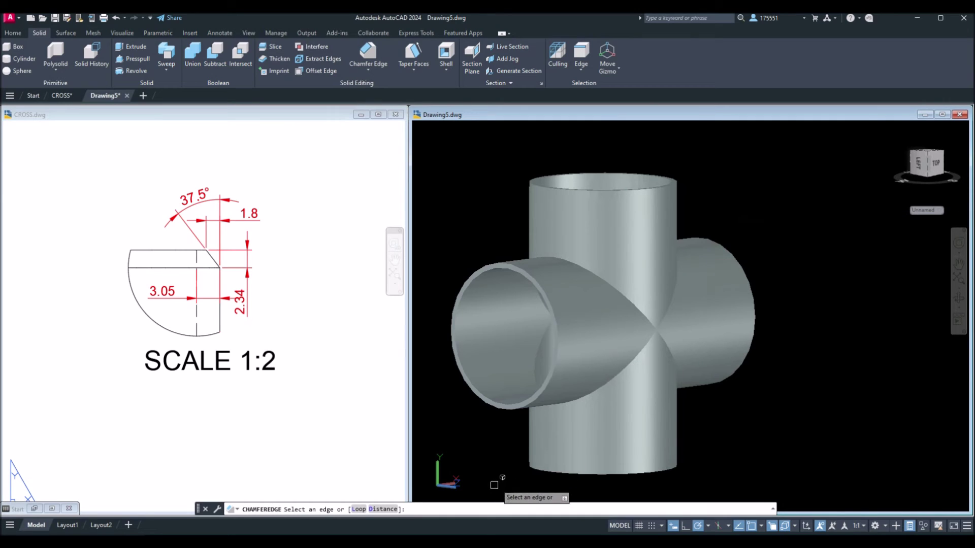
pyautogui.click(386, 509)
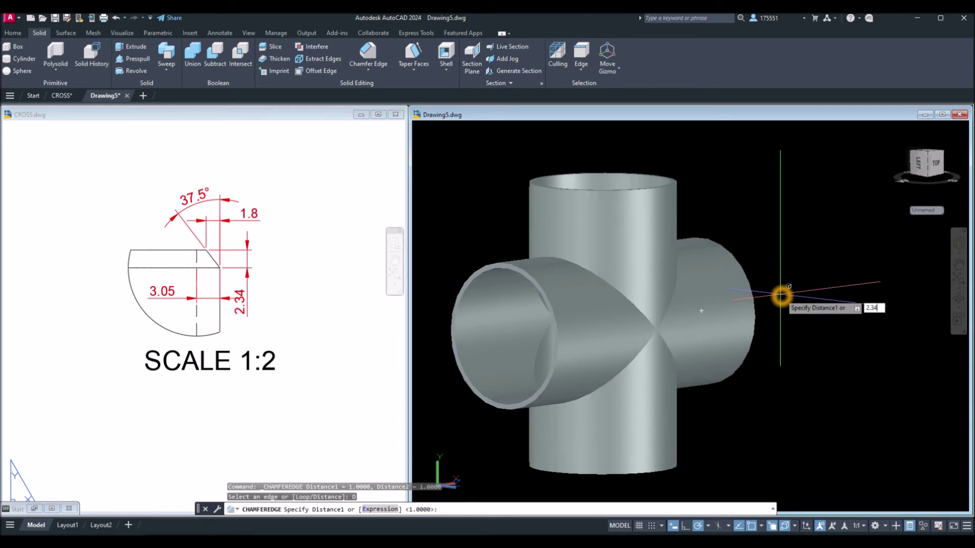
pyautogui.press('Return')
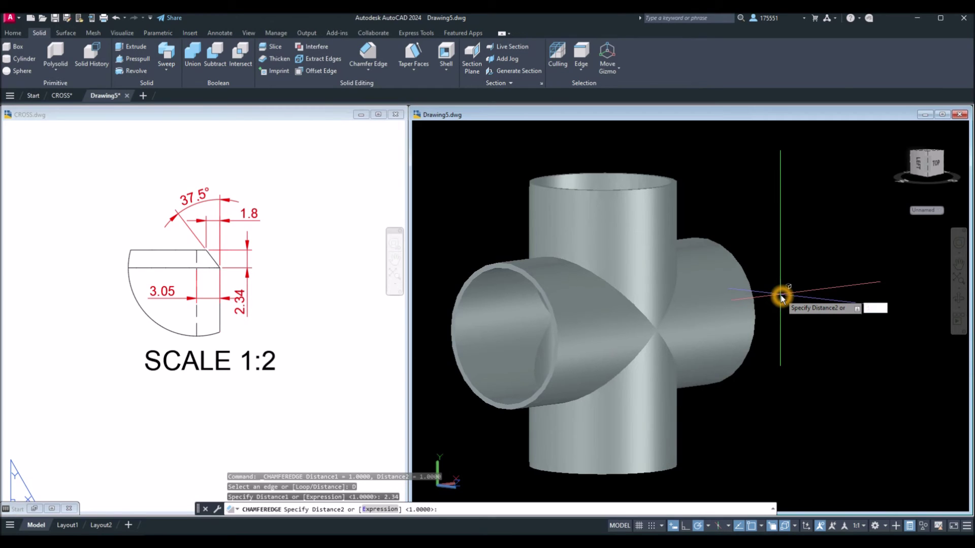
pyautogui.press('Return')
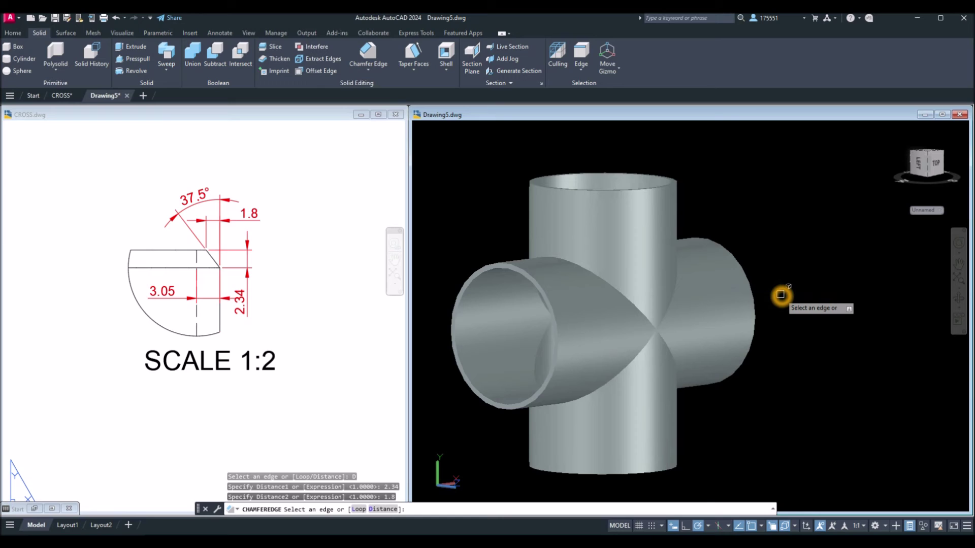
# Step: Chamfer the outer circular edge of the cross's upper open end and accept the result
pyautogui.click(674, 183)
pyautogui.click(720, 221)
pyautogui.rightClick(702, 182)
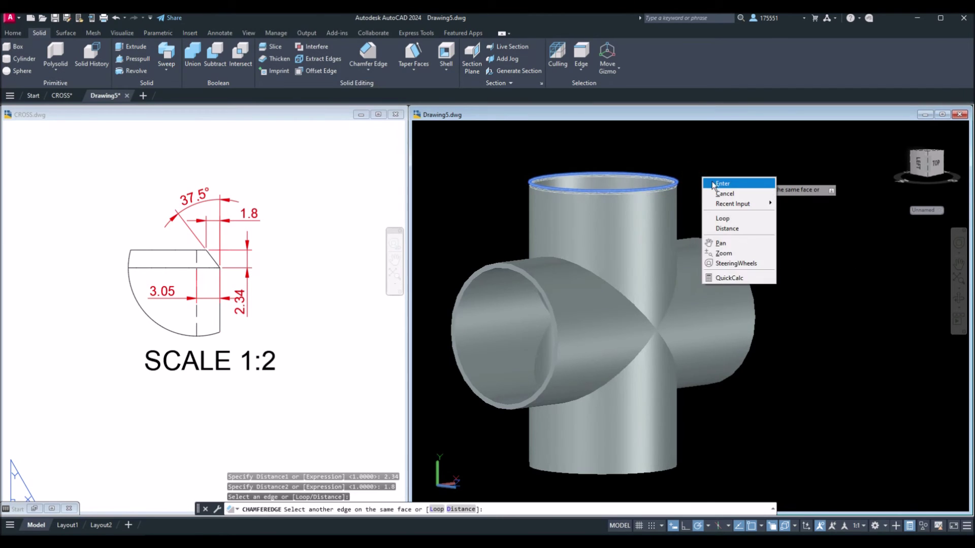
pyautogui.click(716, 184)
pyautogui.rightClick(715, 185)
pyautogui.click(726, 189)
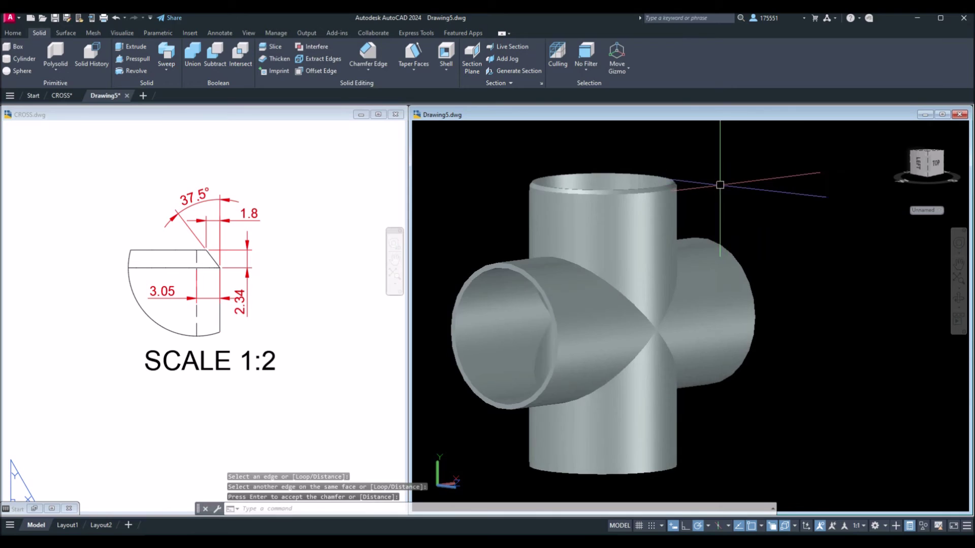
# Step: Show the cross in the Front view with the 2D Wireframe visual style
pyautogui.keyDown('shift'); pyautogui.moveTo(713, 178); pyautogui.dragTo(711, 172, button='middle'); pyautogui.keyUp('shift')
pyautogui.click(453, 128)
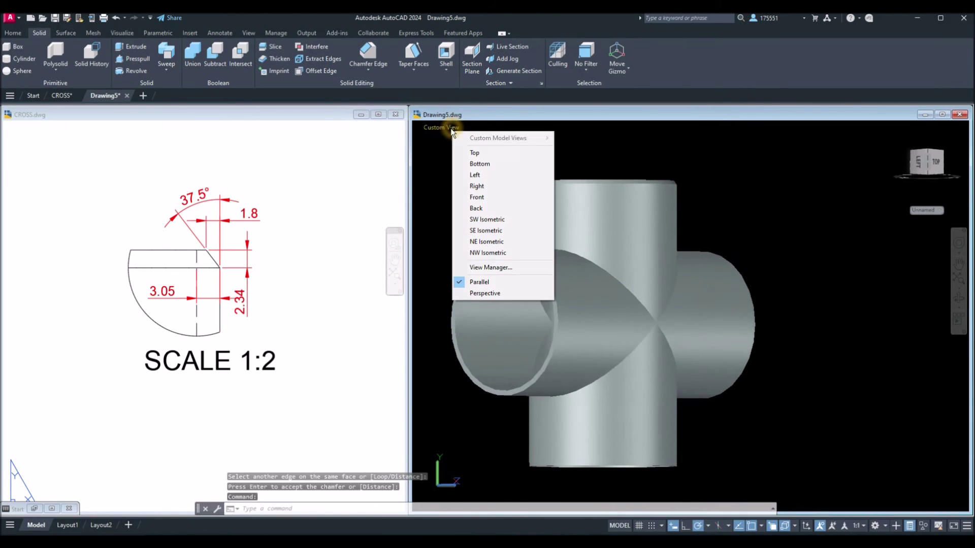
pyautogui.click(481, 197)
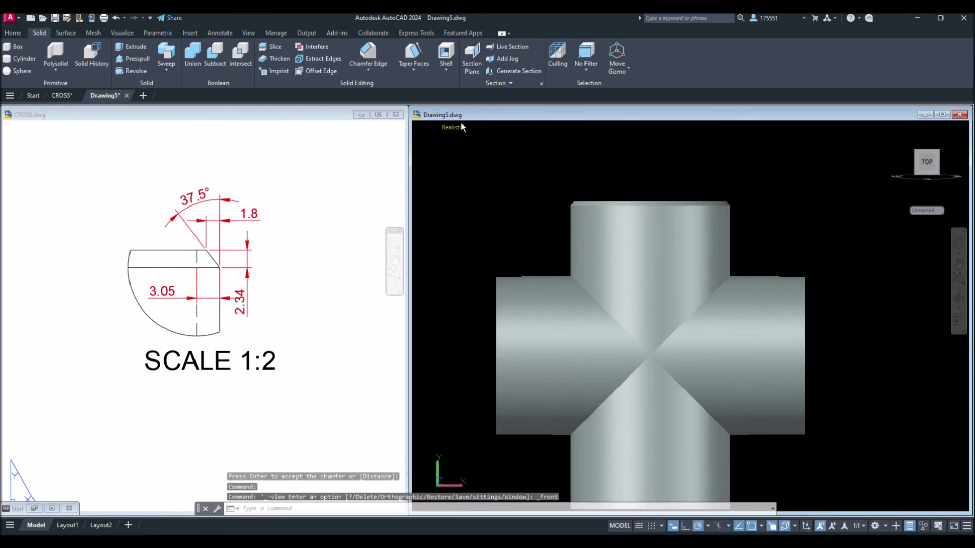
pyautogui.click(457, 130)
pyautogui.click(474, 153)
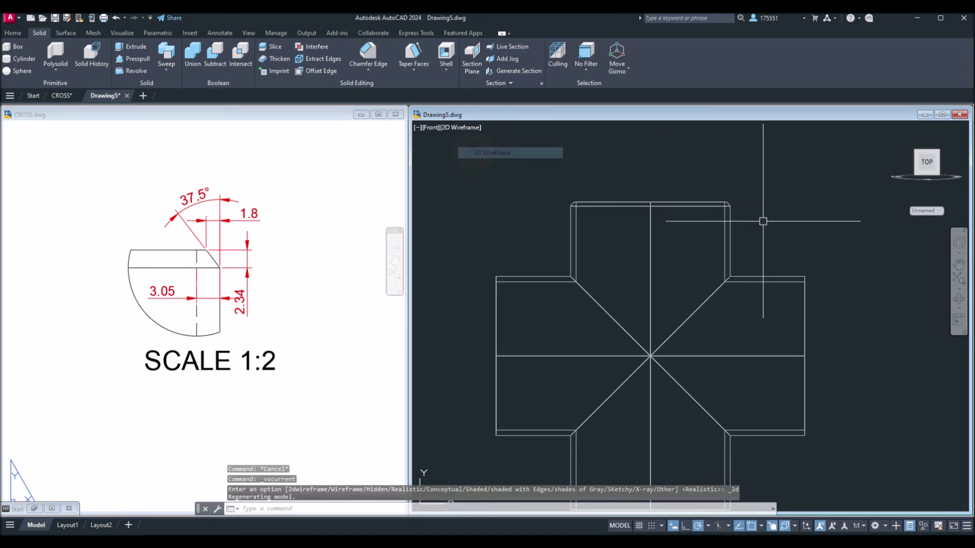
# Step: Check the chamfer's height at the upper end's outer corner with the Distance command
pyautogui.scroll(3, 731, 207)
pyautogui.moveTo(731, 206); pyautogui.dragTo(643, 220, button='middle')
pyautogui.scroll(4, 643, 221)
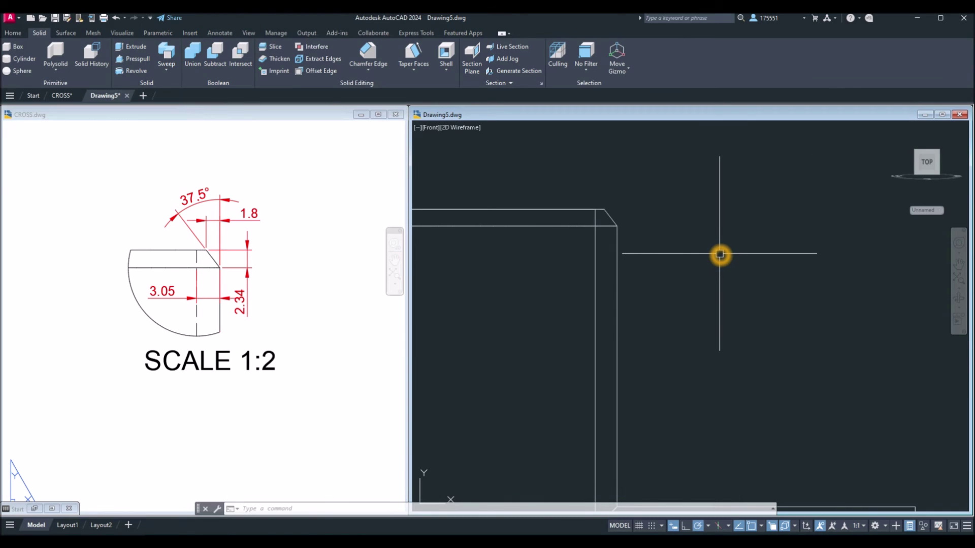
pyautogui.write('i')
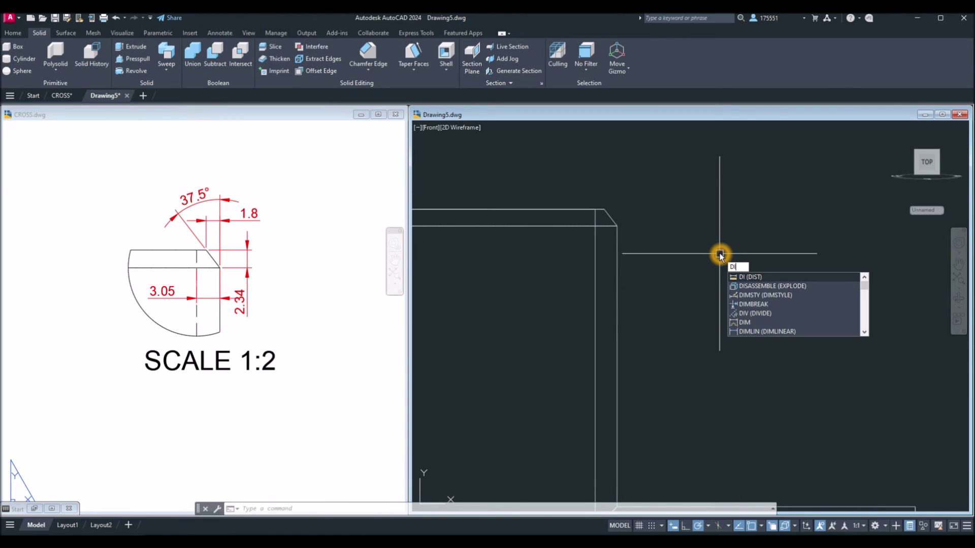
pyautogui.press('Return')
pyautogui.click(617, 225)
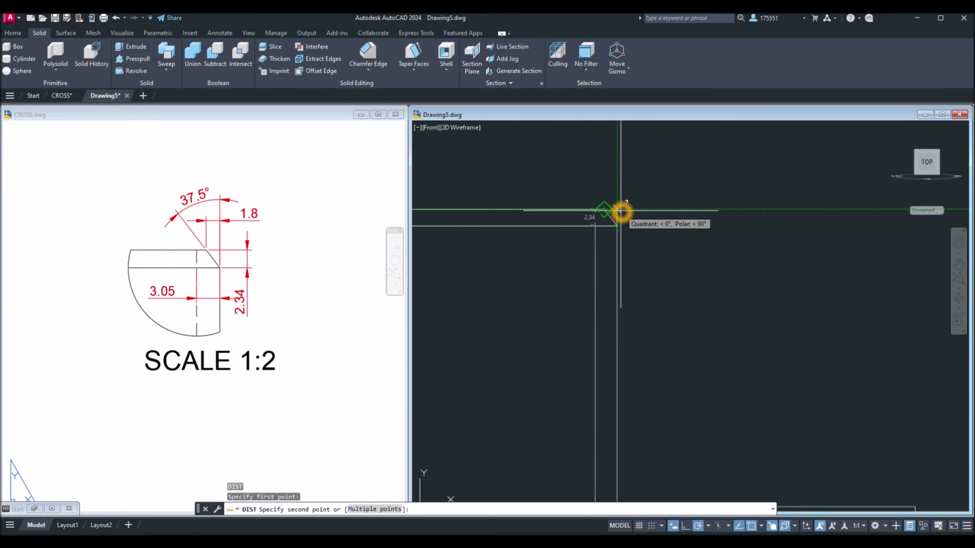
pyautogui.press('Escape')
# Step: Return the cross to an angled 3D view and apply the Conceptual visual style
pyautogui.scroll(-3, 675, 243)
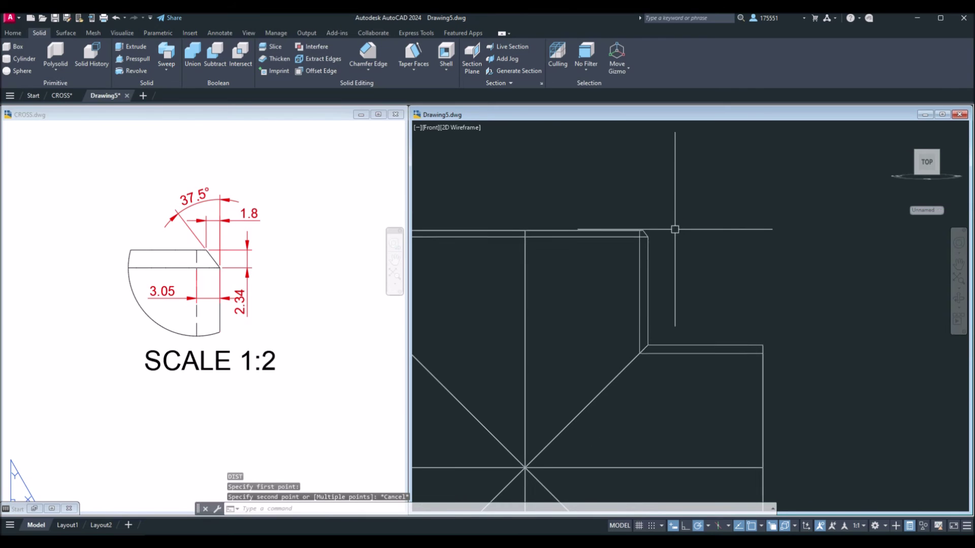
pyautogui.scroll(-4, 675, 229)
pyautogui.keyDown('shift'); pyautogui.moveTo(674, 229); pyautogui.dragTo(719, 266, button='middle'); pyautogui.keyUp('shift')
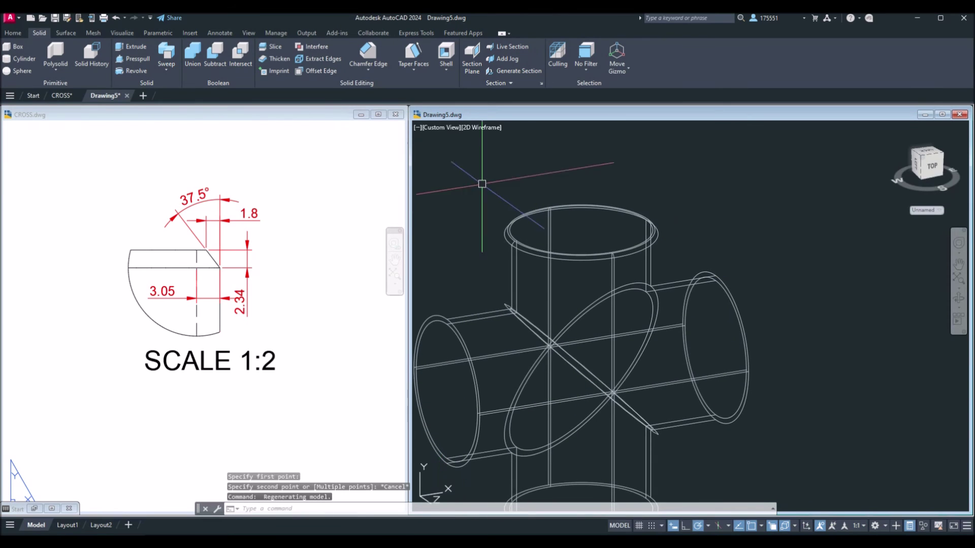
pyautogui.click(485, 129)
pyautogui.click(522, 161)
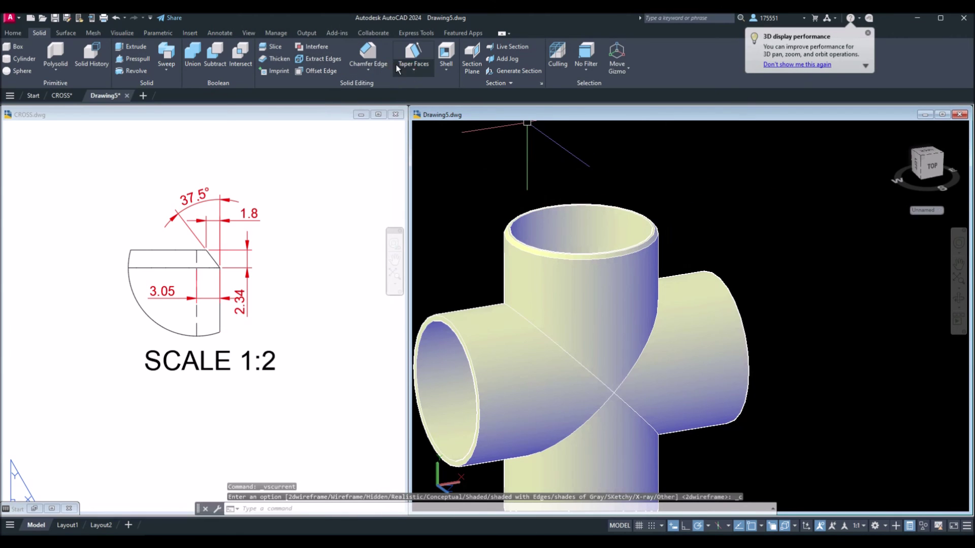
# Step: Chamfer the outer edge of the cross's right open end with the 2.34 and 1.8 distances
pyautogui.click(368, 53)
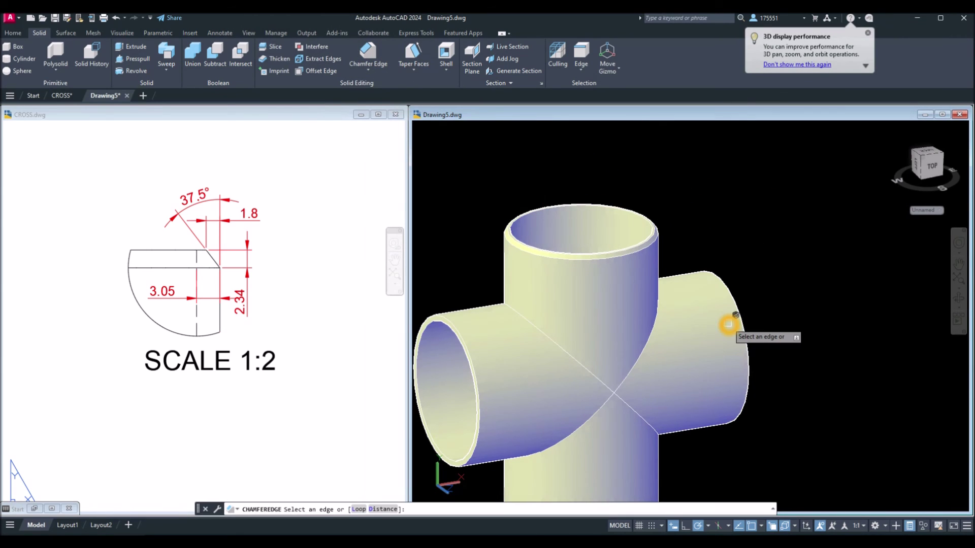
pyautogui.scroll(4, 728, 324)
pyautogui.keyDown('shift'); pyautogui.moveTo(758, 321); pyautogui.dragTo(660, 306, button='middle'); pyautogui.keyUp('shift')
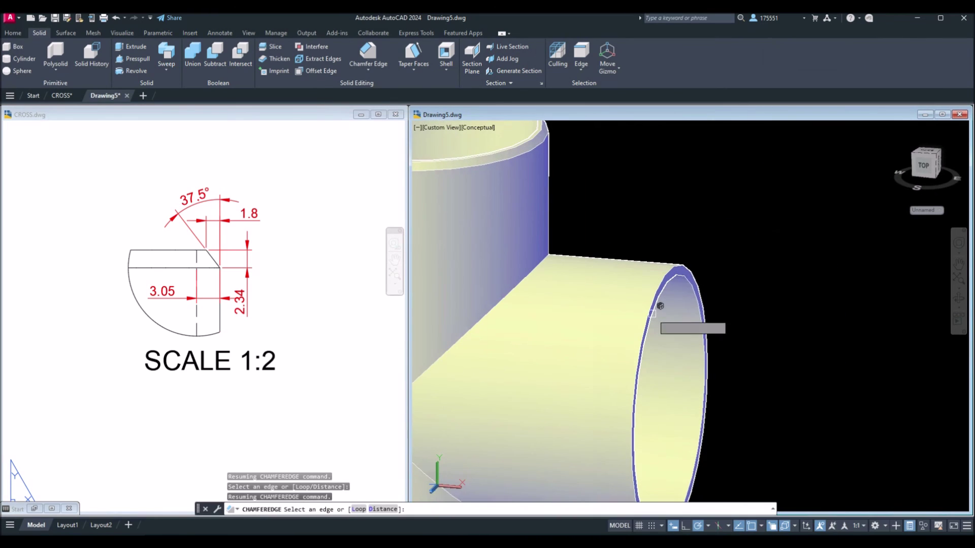
pyautogui.scroll(3, 692, 265)
pyautogui.click(684, 269)
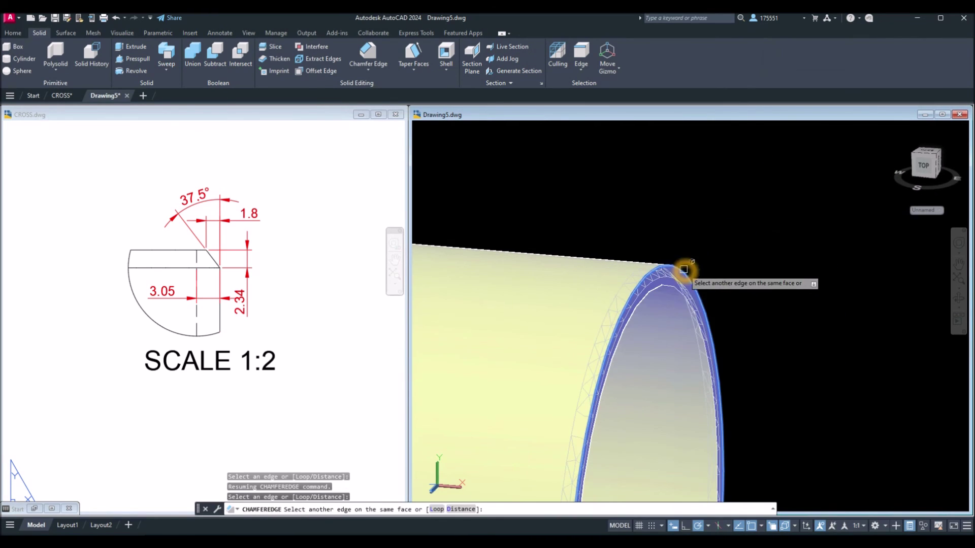
pyautogui.rightClick(710, 245)
pyautogui.click(722, 252)
pyautogui.rightClick(722, 252)
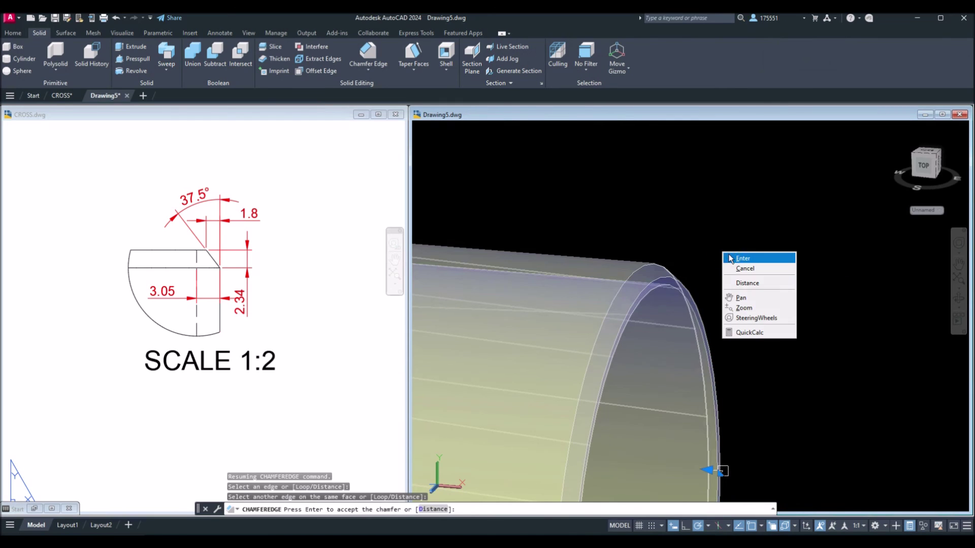
pyautogui.click(729, 259)
# Step: Repeat Chamfer Edge on the outer edge of the cross's lower open end with the 2.34 and 1.8 distances
pyautogui.rightClick(728, 255)
pyautogui.click(734, 261)
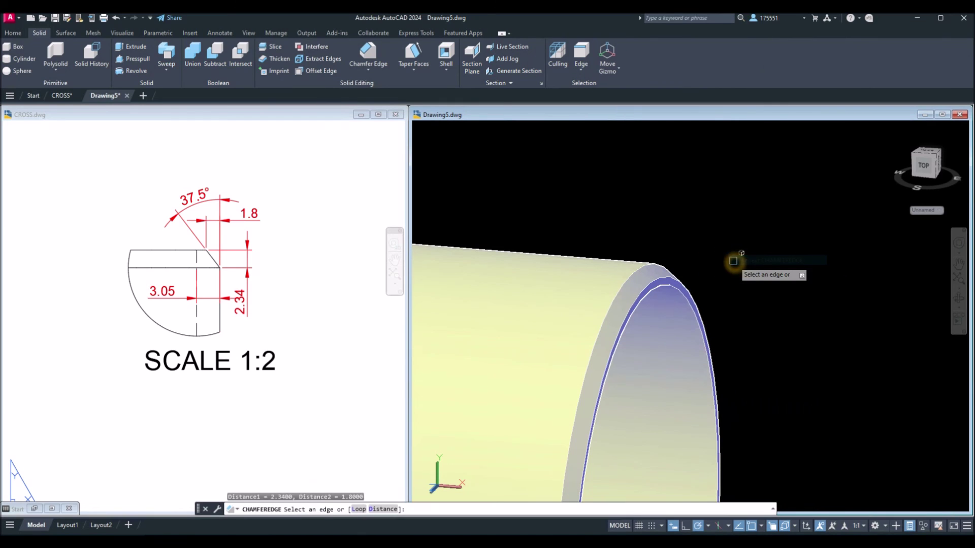
pyautogui.scroll(-5, 734, 262)
pyautogui.keyDown('shift'); pyautogui.moveTo(733, 261); pyautogui.dragTo(746, 252, button='middle'); pyautogui.keyUp('shift')
pyautogui.scroll(2, 656, 442)
pyautogui.scroll(-1, 655, 442)
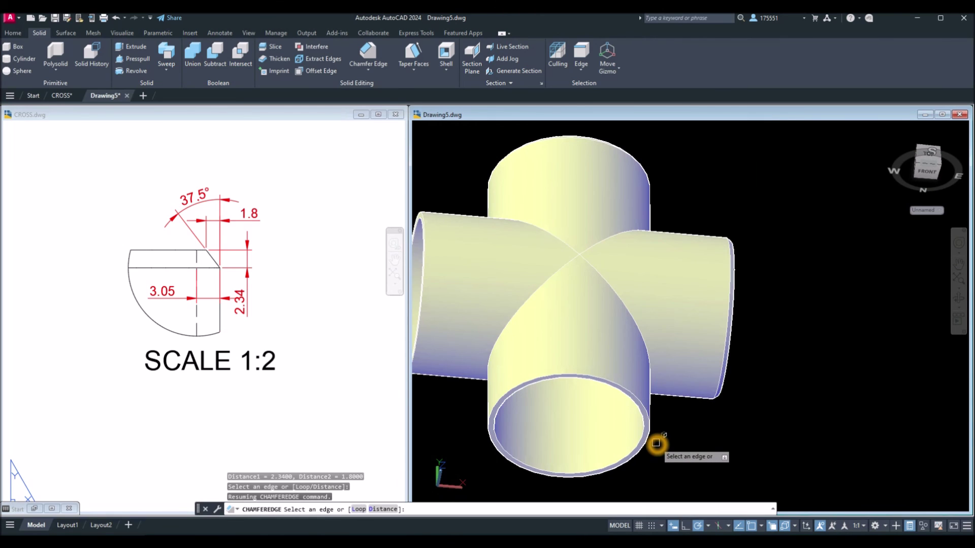
pyautogui.click(650, 431)
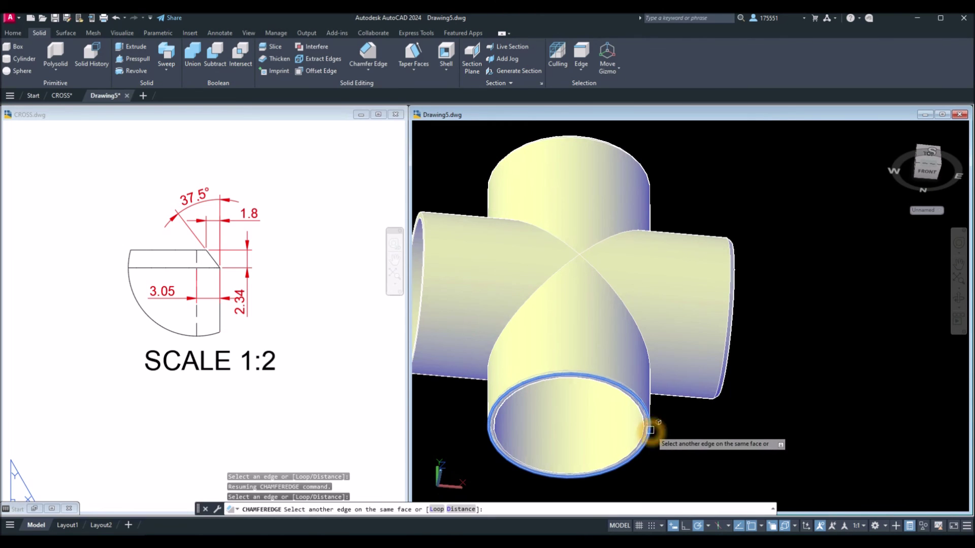
pyautogui.rightClick(678, 429)
pyautogui.click(689, 433)
pyautogui.rightClick(689, 433)
pyautogui.click(692, 435)
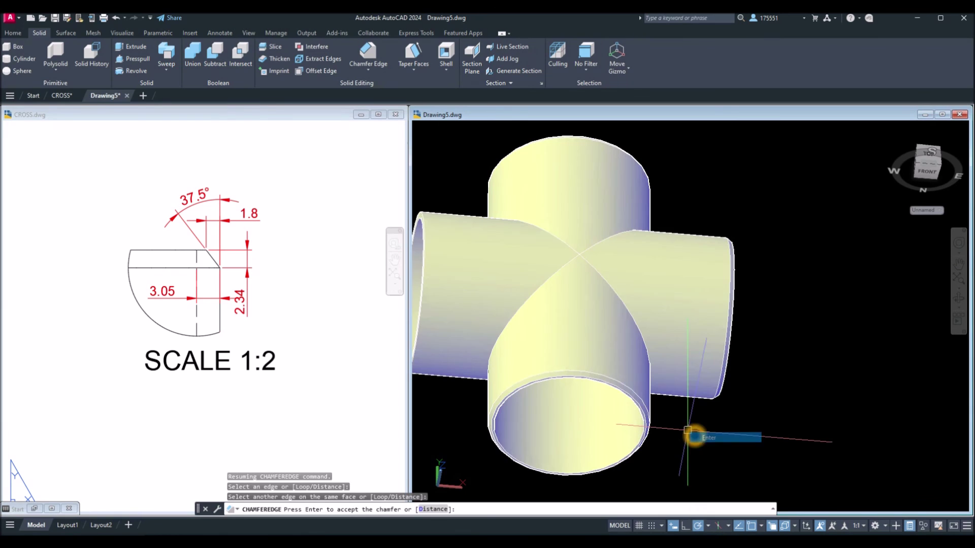
# Step: Repeat Chamfer Edge on the outer edge of the cross's left open end with the 2.34 and 1.8 distances
pyautogui.rightClick(692, 433)
pyautogui.click(733, 250)
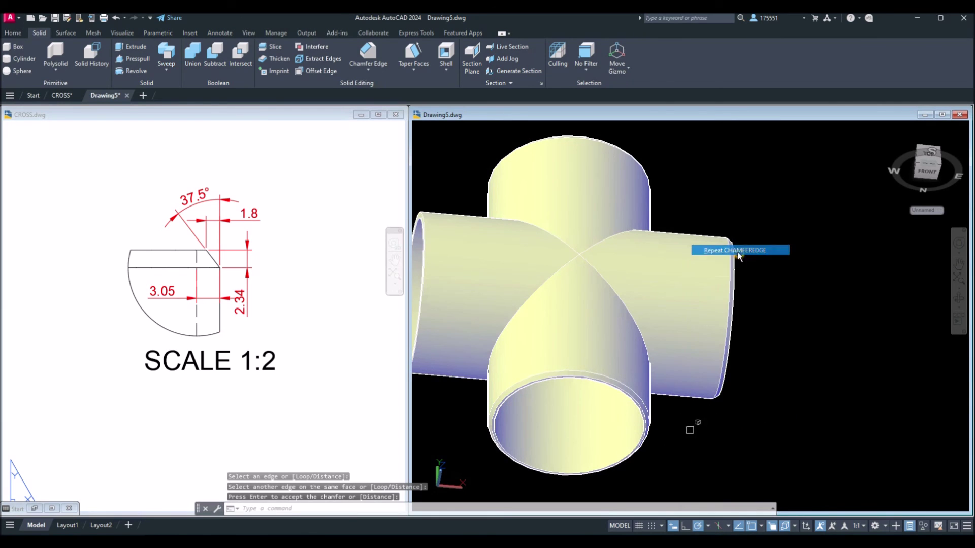
pyautogui.scroll(1, 424, 211)
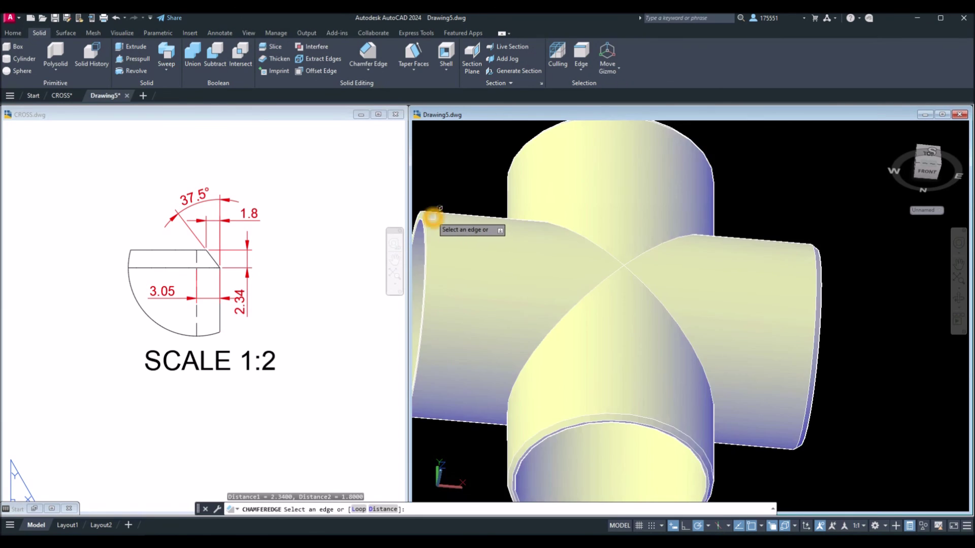
pyautogui.scroll(4, 437, 213)
pyautogui.moveTo(442, 207); pyautogui.dragTo(566, 235, button='middle')
pyautogui.click(559, 224)
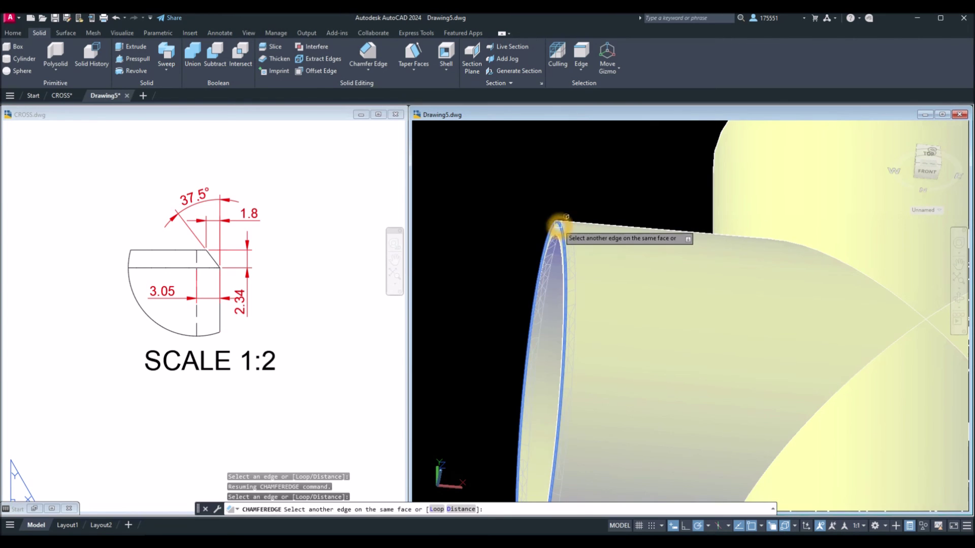
pyautogui.rightClick(532, 201)
pyautogui.click(538, 205)
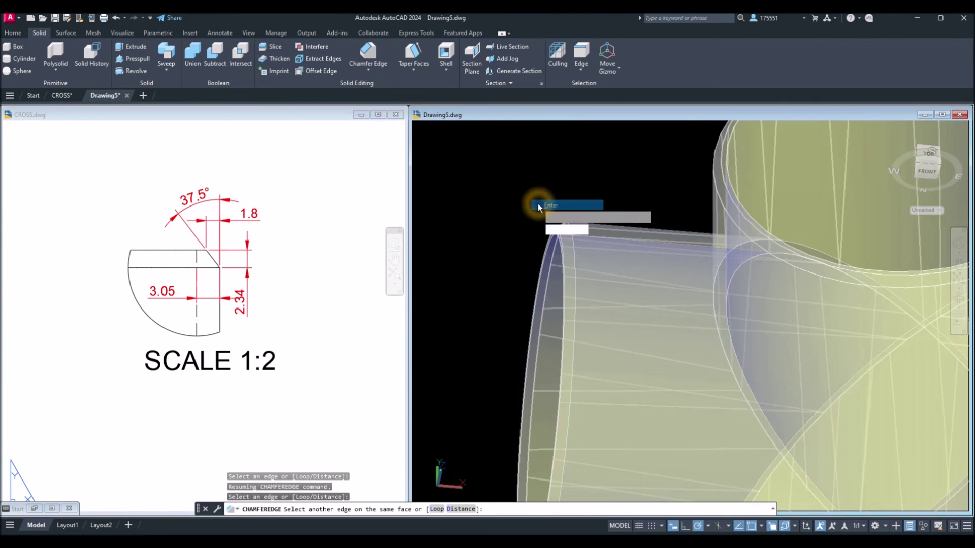
pyautogui.rightClick(537, 204)
pyautogui.click(552, 208)
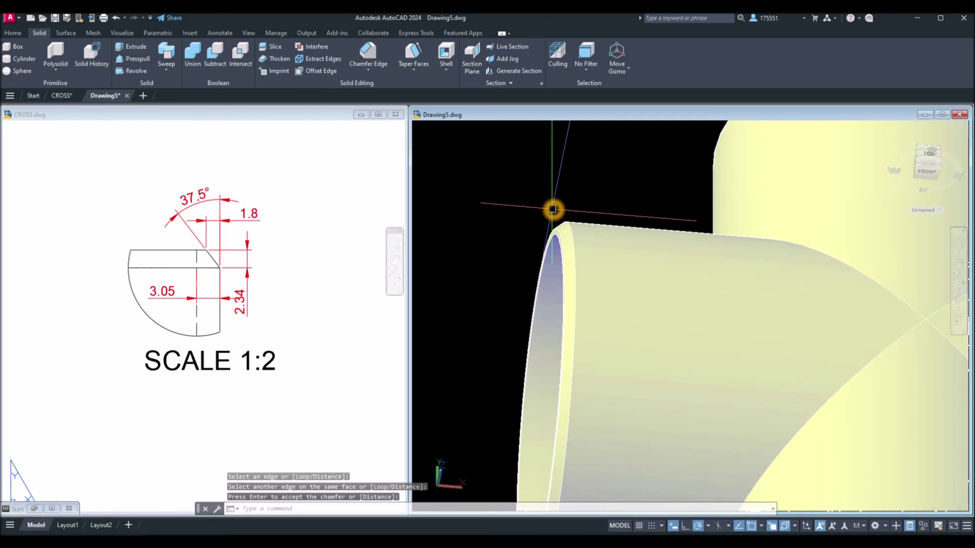
# Step: Set the visual style to Realistic and present the whole chamfered cross in an angled 3D view
pyautogui.scroll(-6, 552, 209)
pyautogui.keyDown('shift'); pyautogui.moveTo(553, 211); pyautogui.dragTo(629, 337, button='middle'); pyautogui.keyUp('shift')
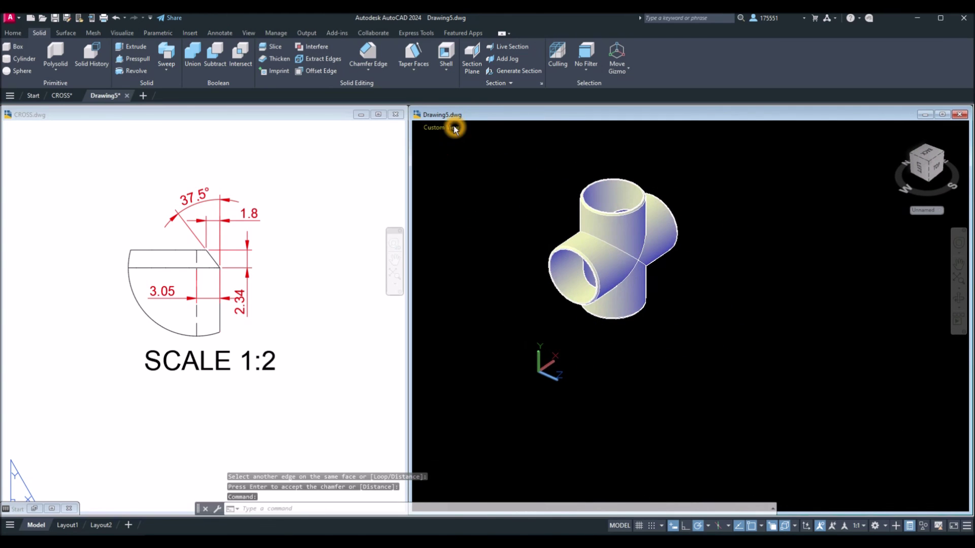
pyautogui.click(454, 129)
pyautogui.click(462, 133)
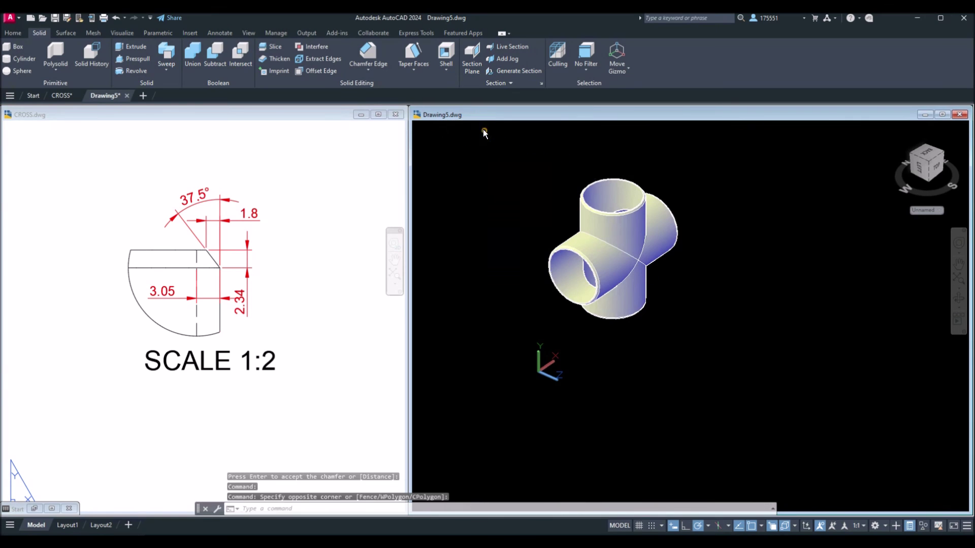
pyautogui.click(477, 126)
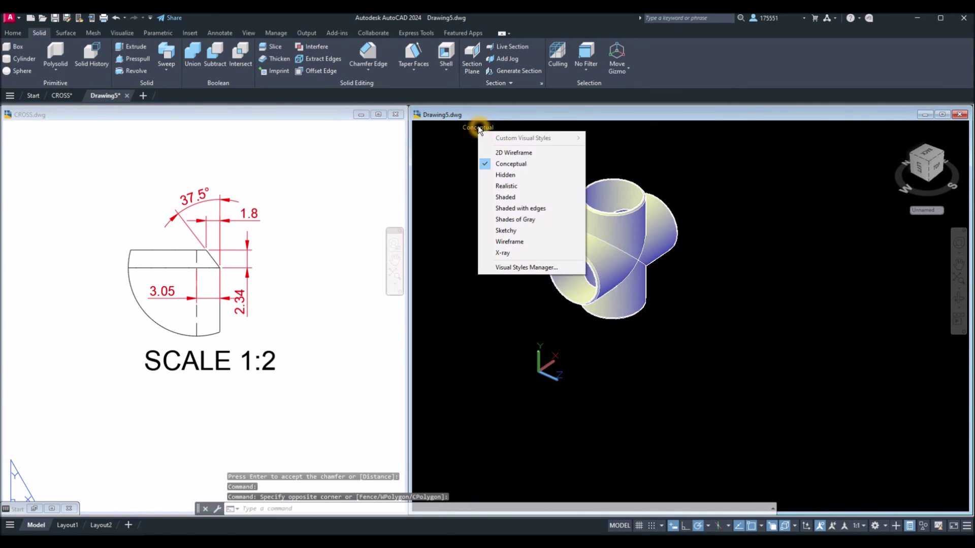
pyautogui.click(508, 186)
pyautogui.keyDown('shift'); pyautogui.moveTo(612, 237); pyautogui.dragTo(586, 300, button='middle'); pyautogui.keyUp('shift')
pyautogui.scroll(3, 630, 222)
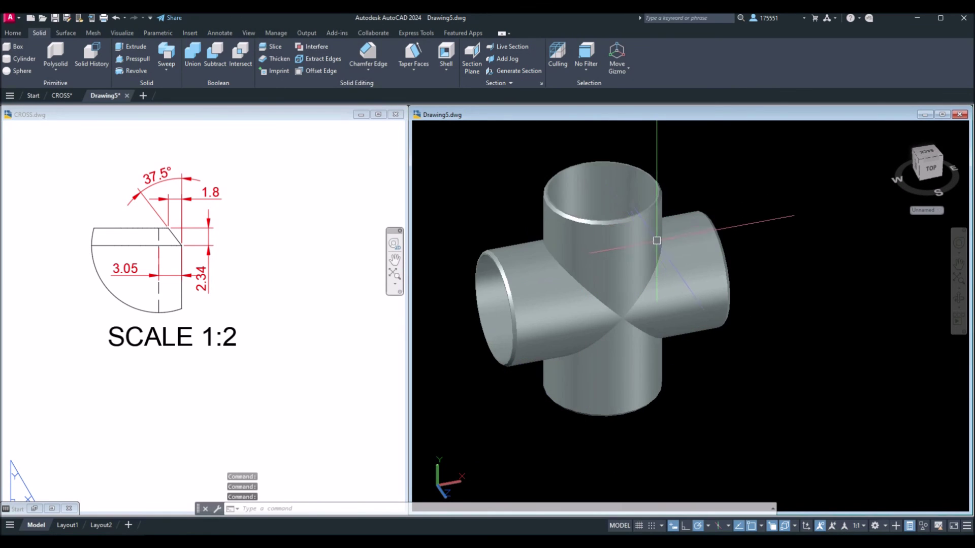